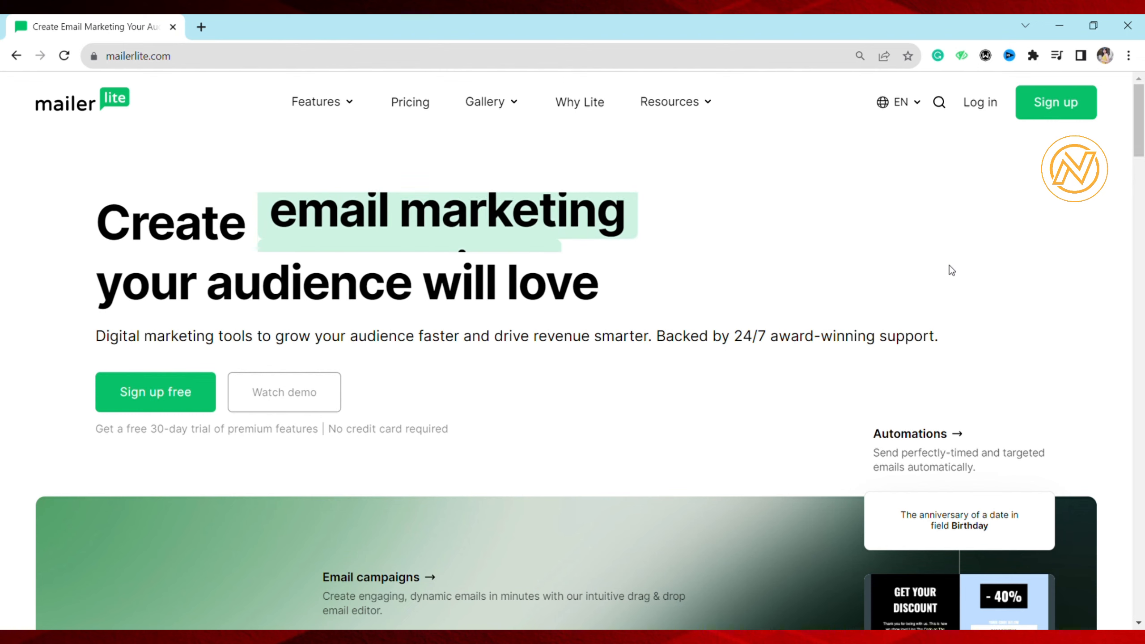
Open the sign-up form for a free MailerLite account
click(148, 401)
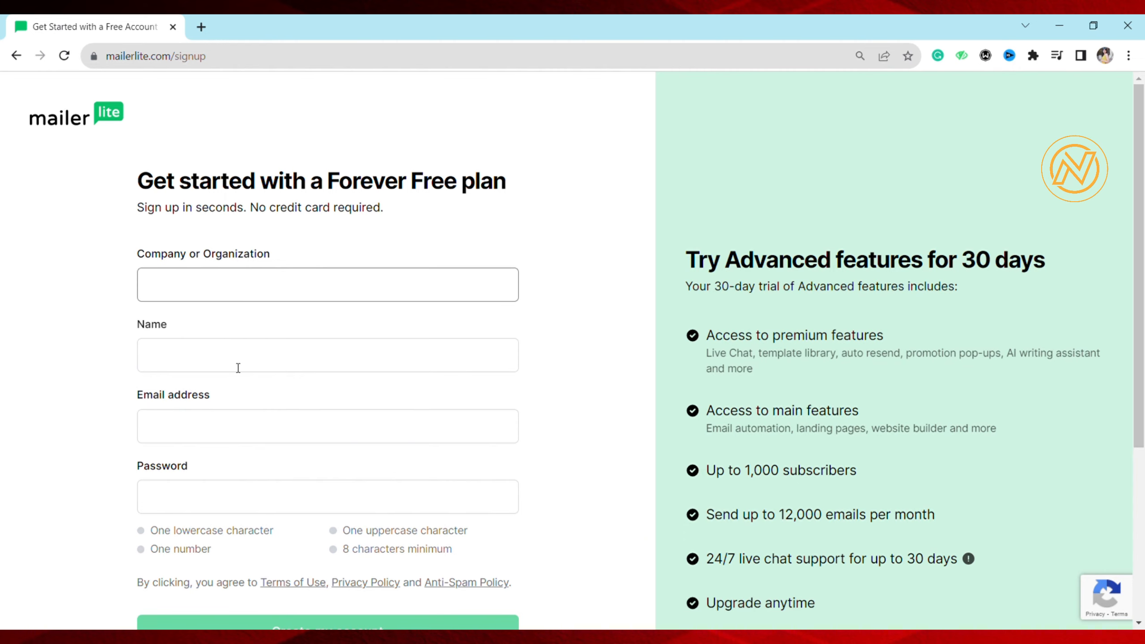
scroll(239, 368, down, 1)
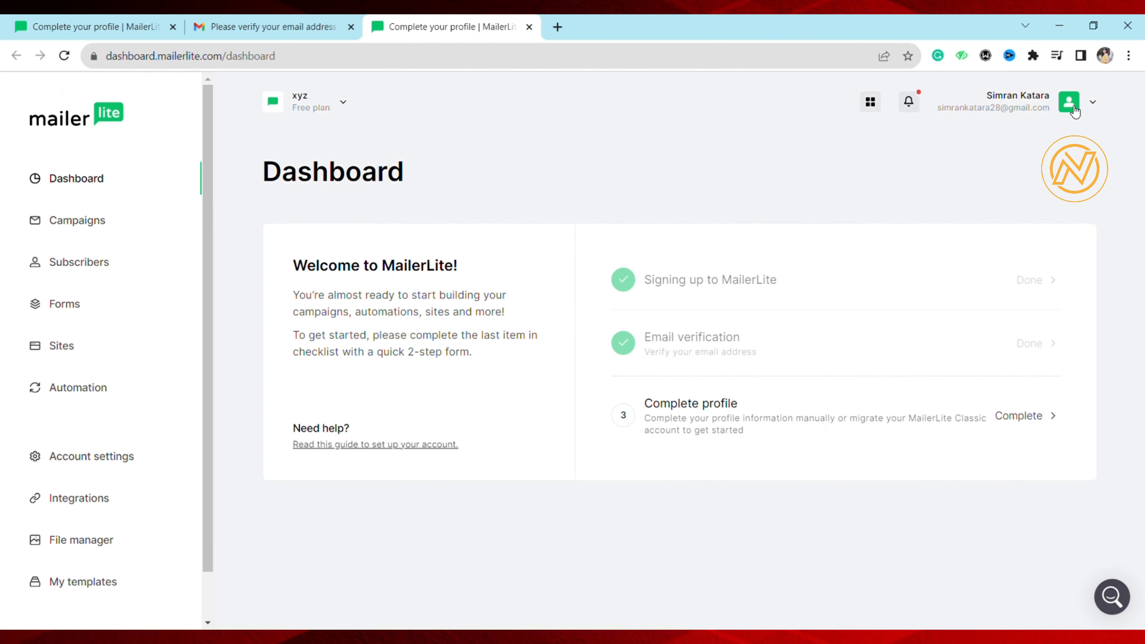
Open the account's profile settings and set the theme to Dark
click(1070, 109)
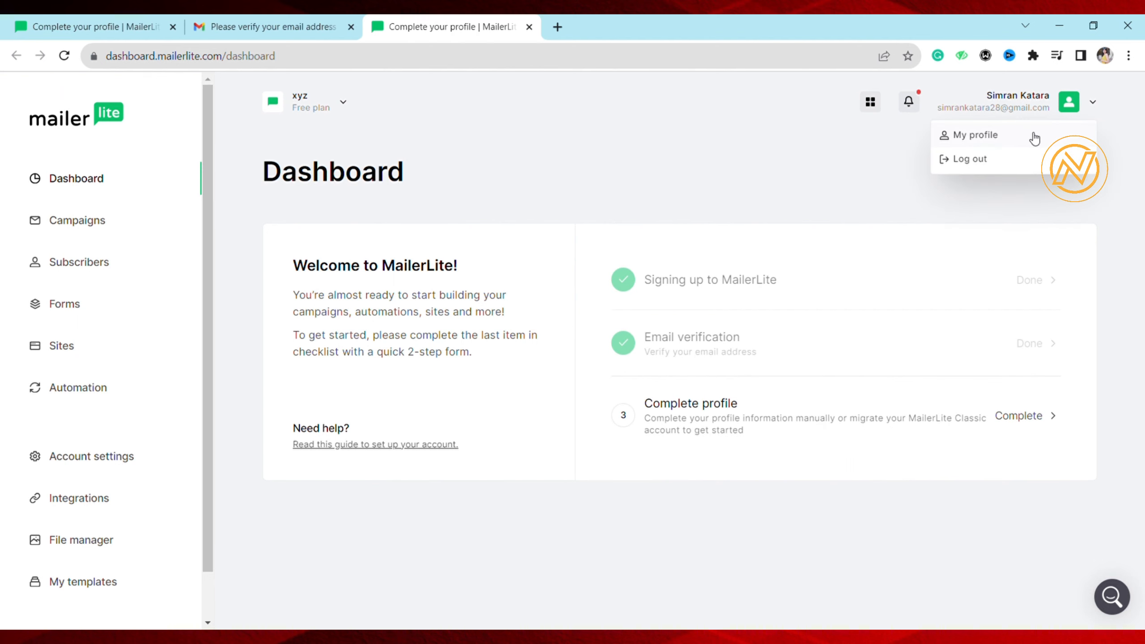
click(1030, 135)
scroll(463, 315, down, 5)
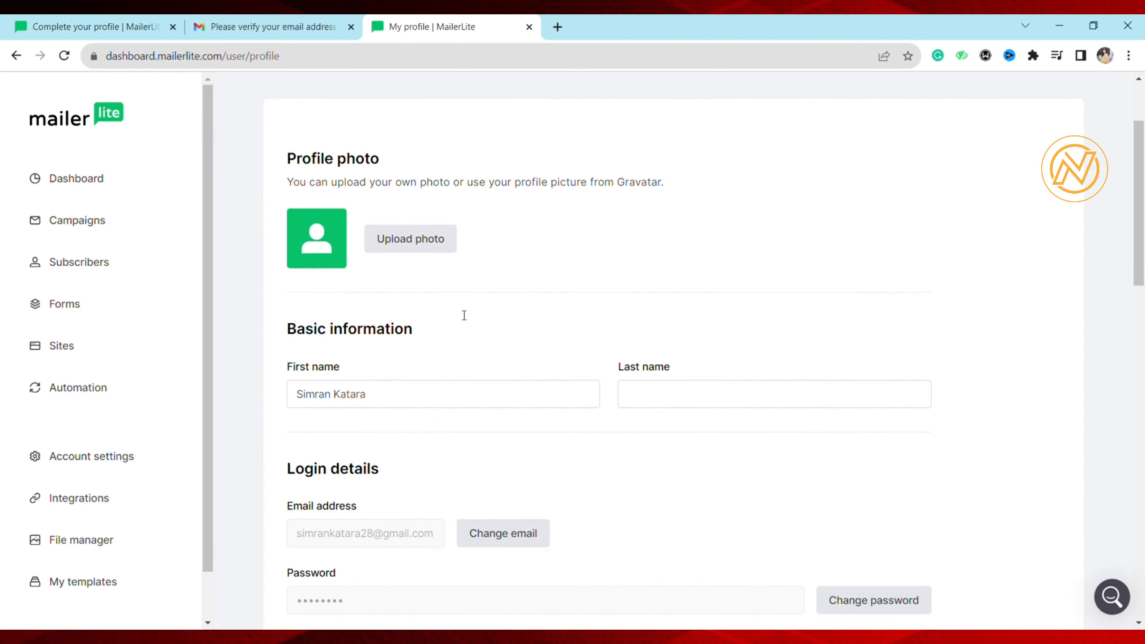
scroll(464, 315, down, 4)
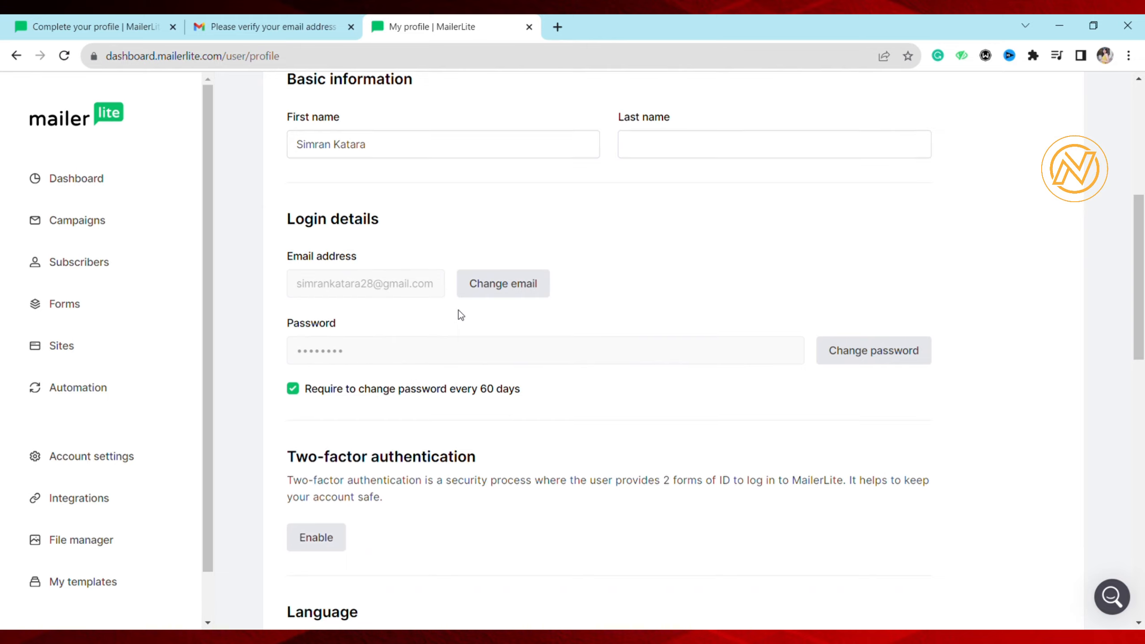
scroll(459, 314, up, 10)
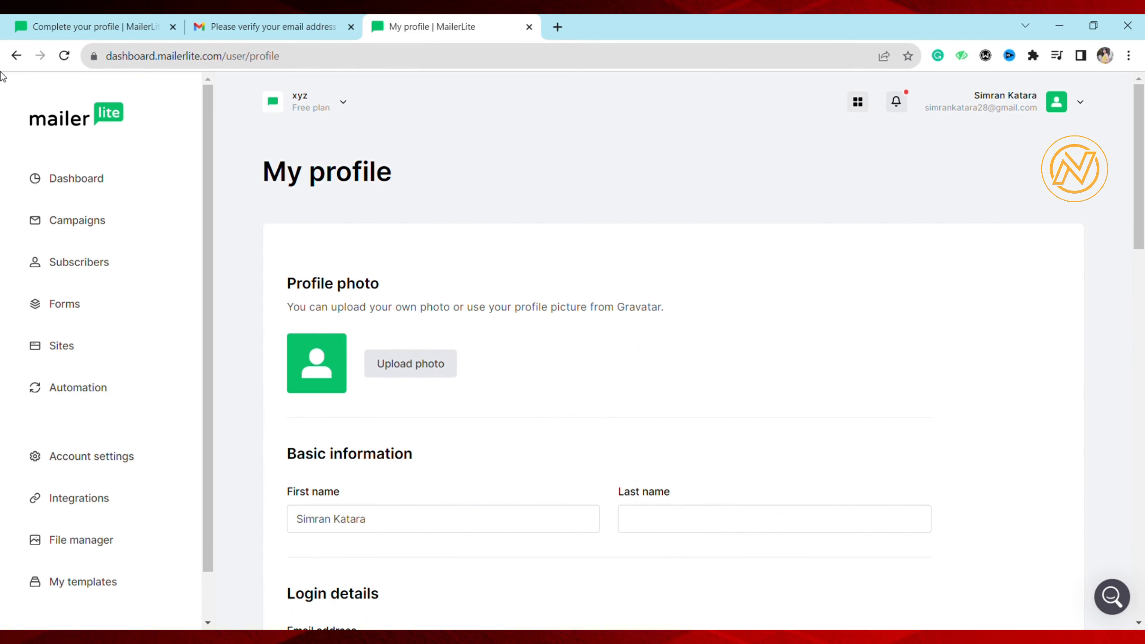
click(17, 57)
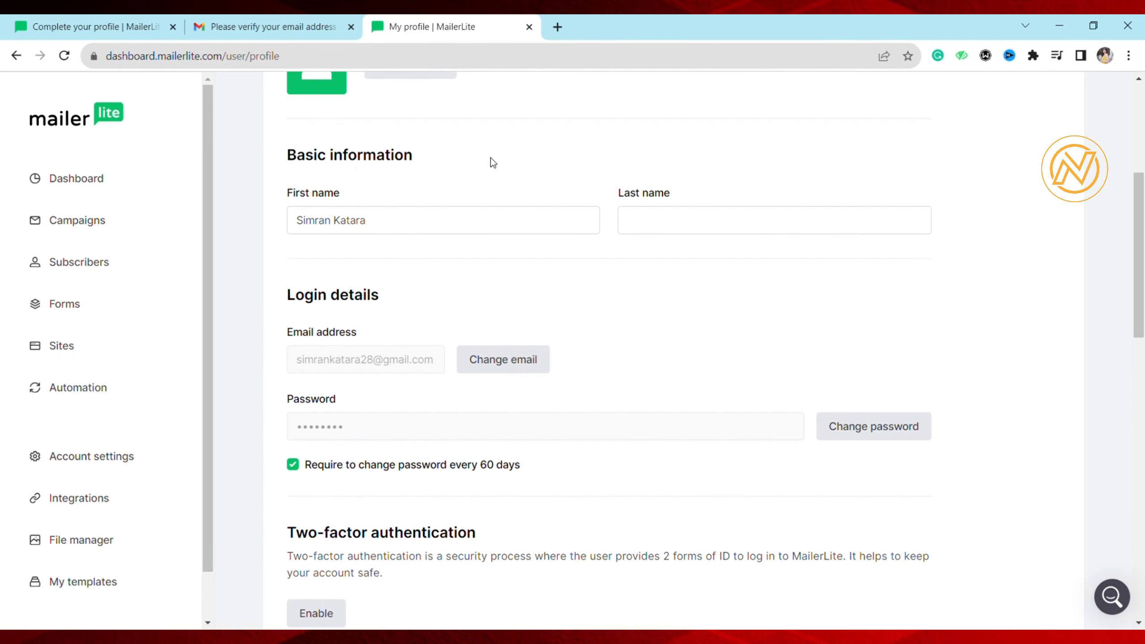
click(319, 422)
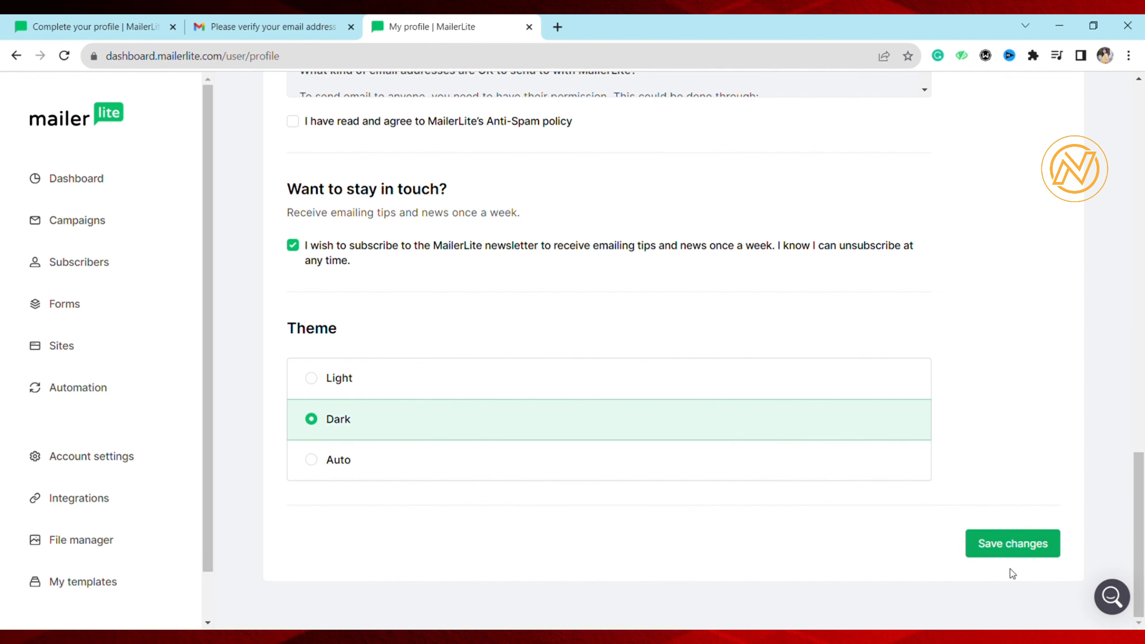
Agree to MailerLite's Anti-Spam policy and save the profile changes
scroll(805, 452, up, 4)
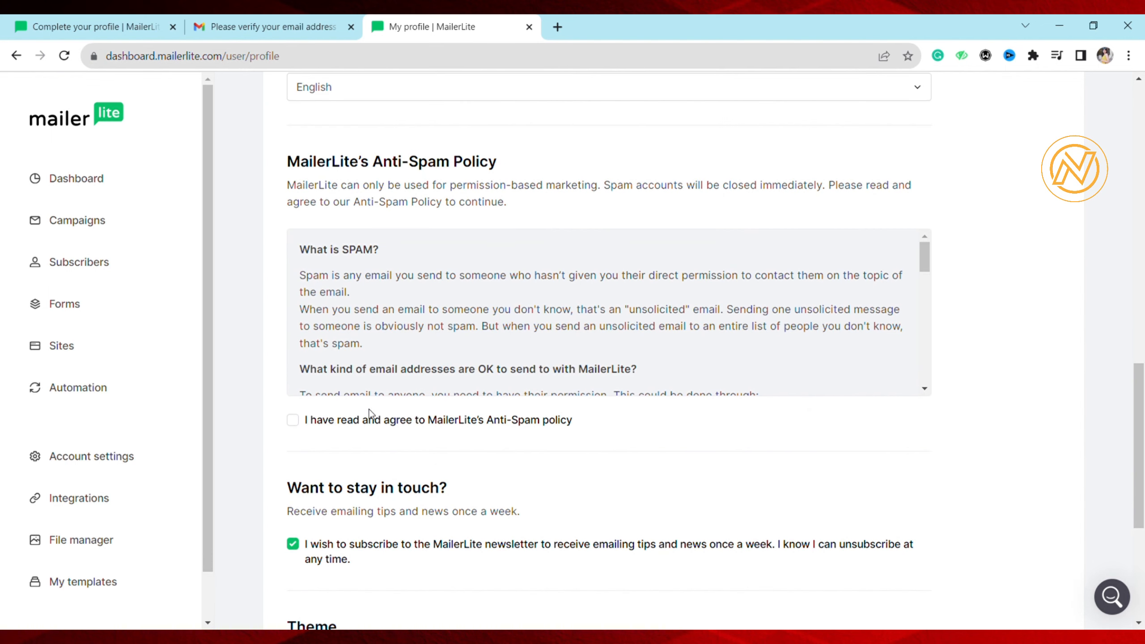
click(294, 420)
scroll(334, 292, up, 5)
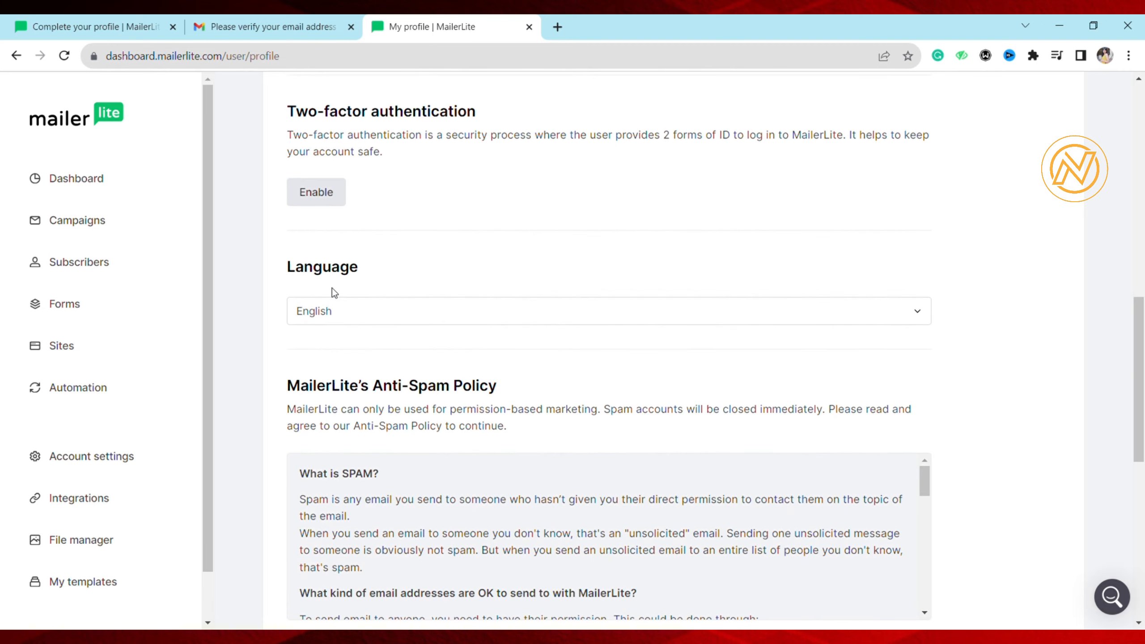
scroll(712, 168, down, 5)
scroll(712, 168, down, 6)
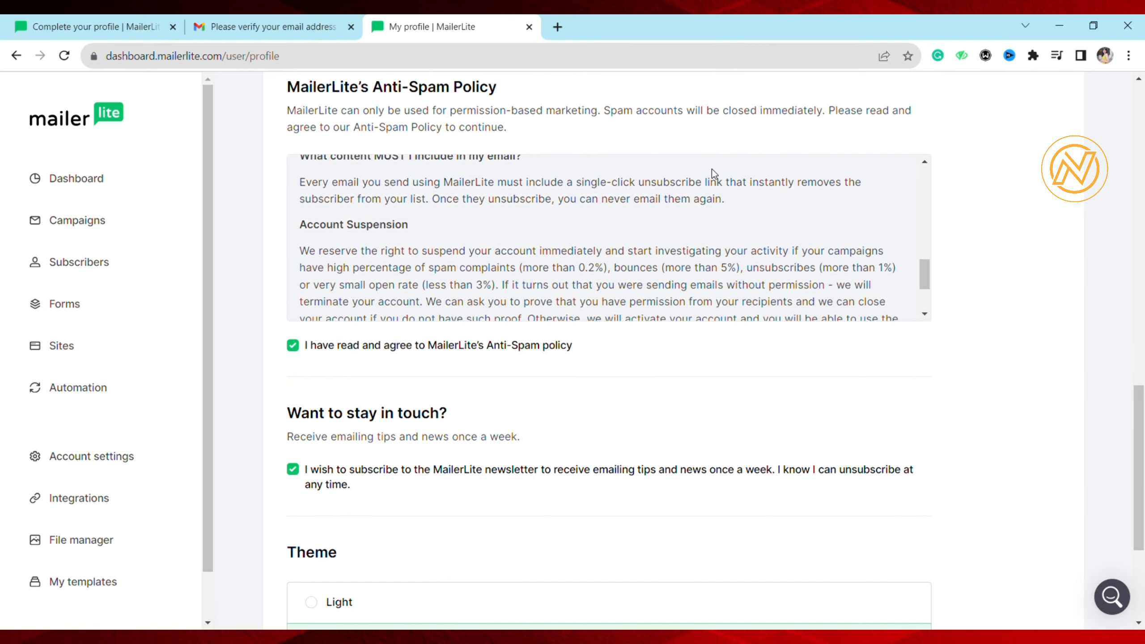
scroll(712, 168, up, 4)
scroll(637, 342, up, 5)
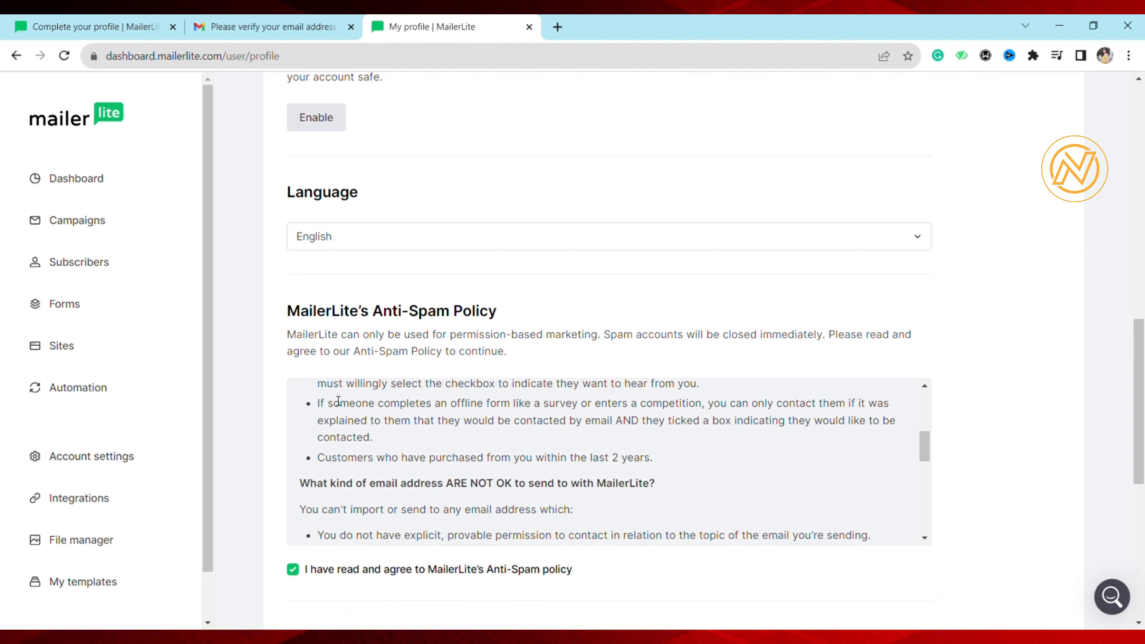
scroll(1010, 406, down, 10)
click(1012, 547)
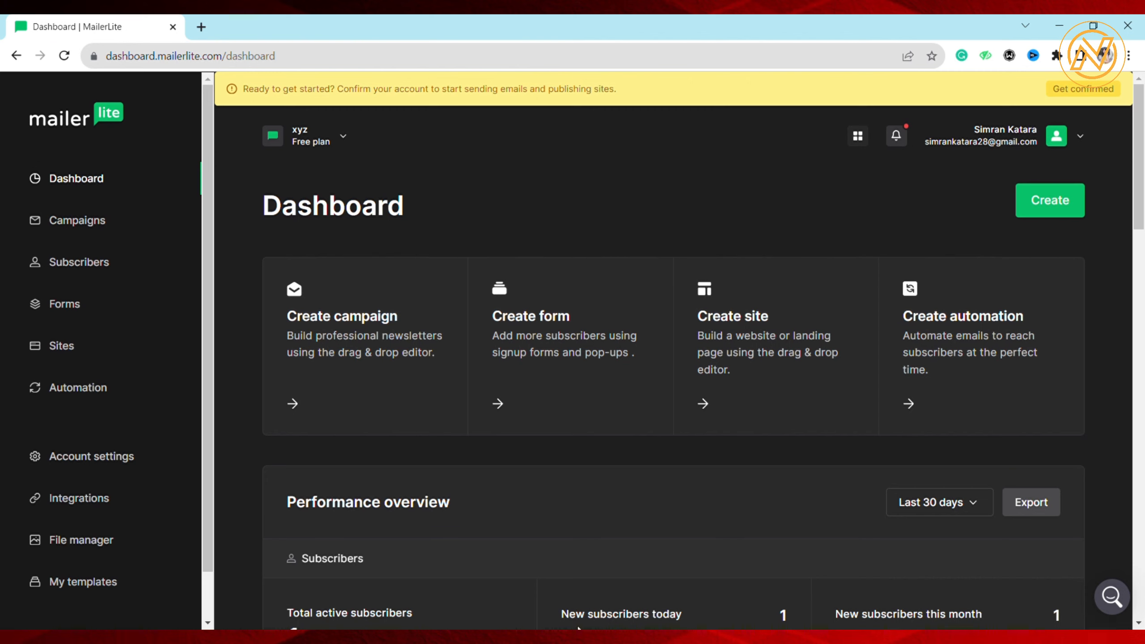
Create a new campaign of the Regular campaign type
click(95, 223)
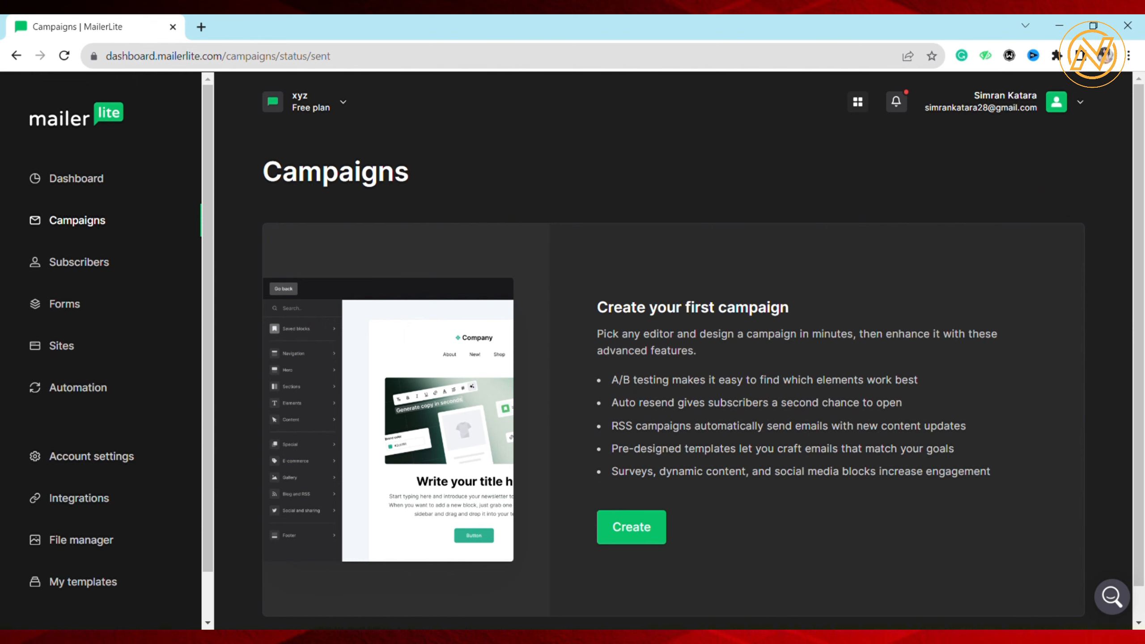
scroll(631, 496, down, 1)
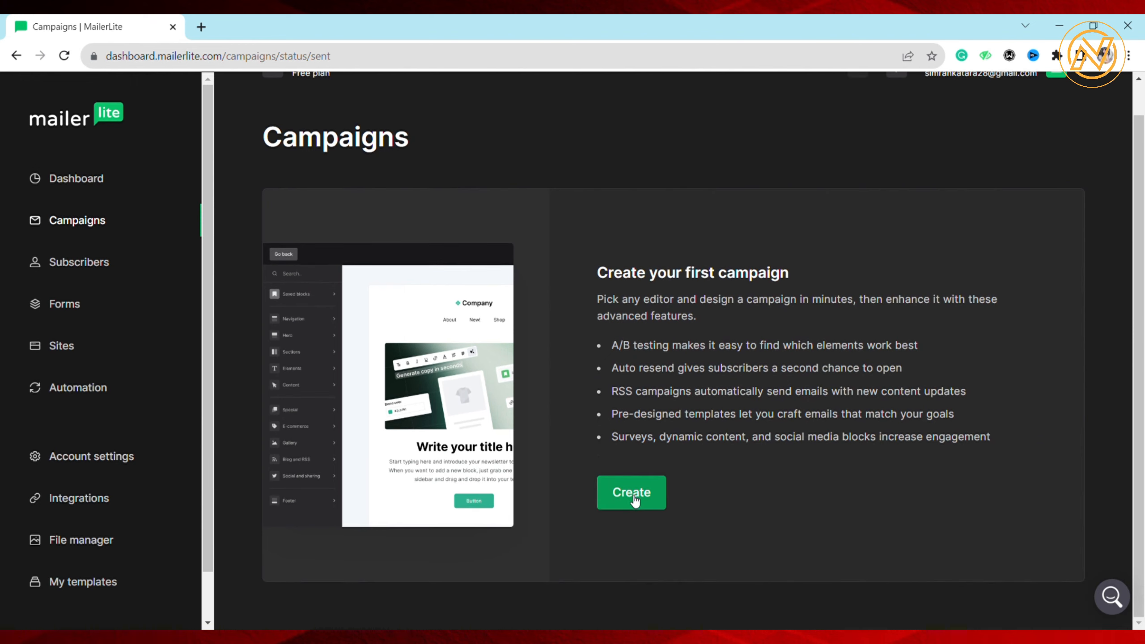
click(631, 494)
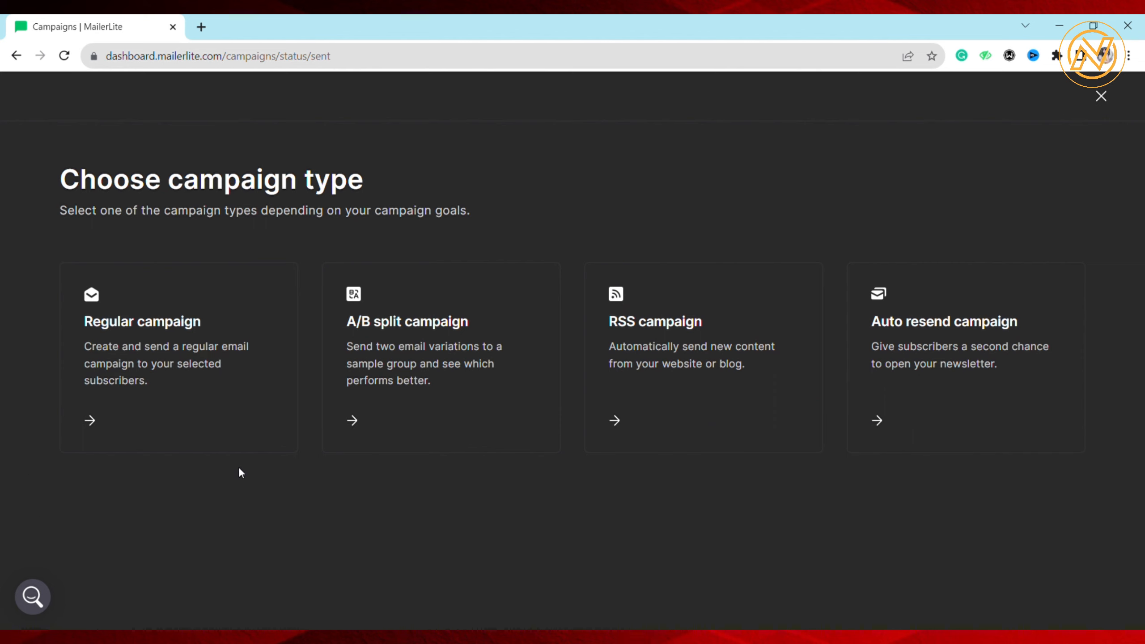
click(108, 424)
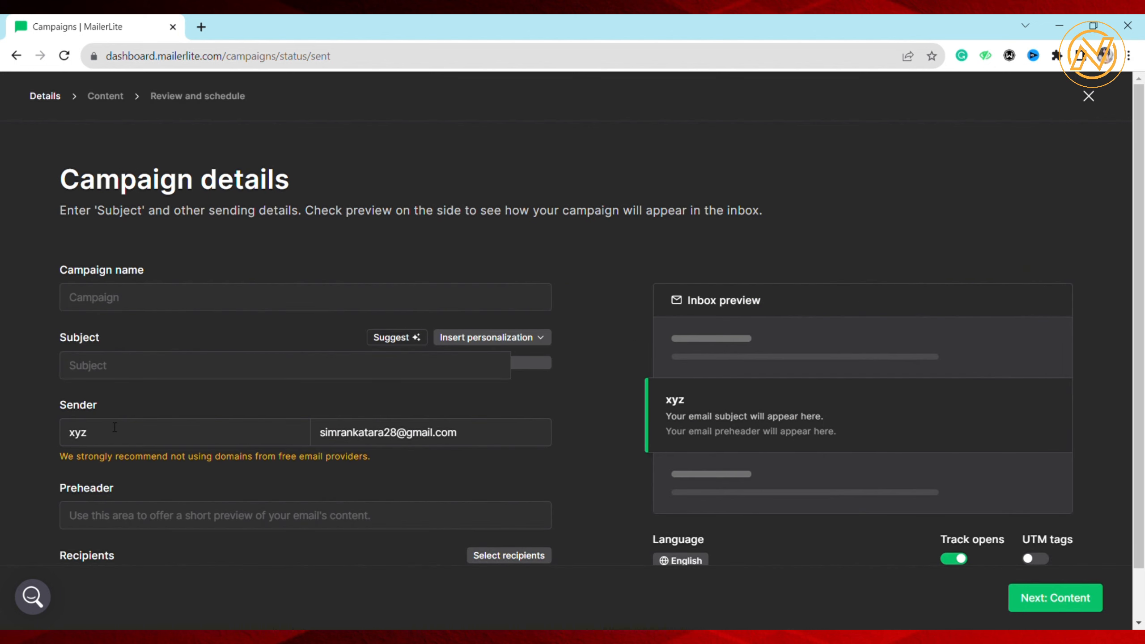
scroll(171, 401, down, 1)
scroll(175, 403, up, 1)
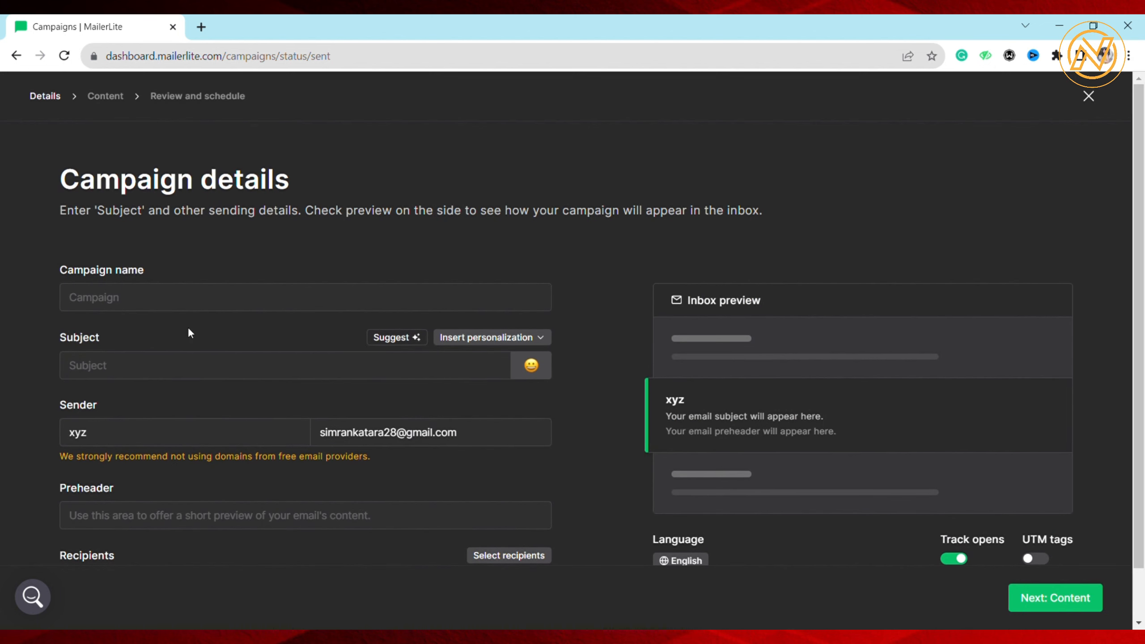
Name the campaign "First" and set its subject to "First campaign"
click(154, 306)
text(First)
click(434, 377)
text(First campaign)
Select all active subscribers as the campaign's recipients and continue to the content stage
scroll(132, 439, down, 1)
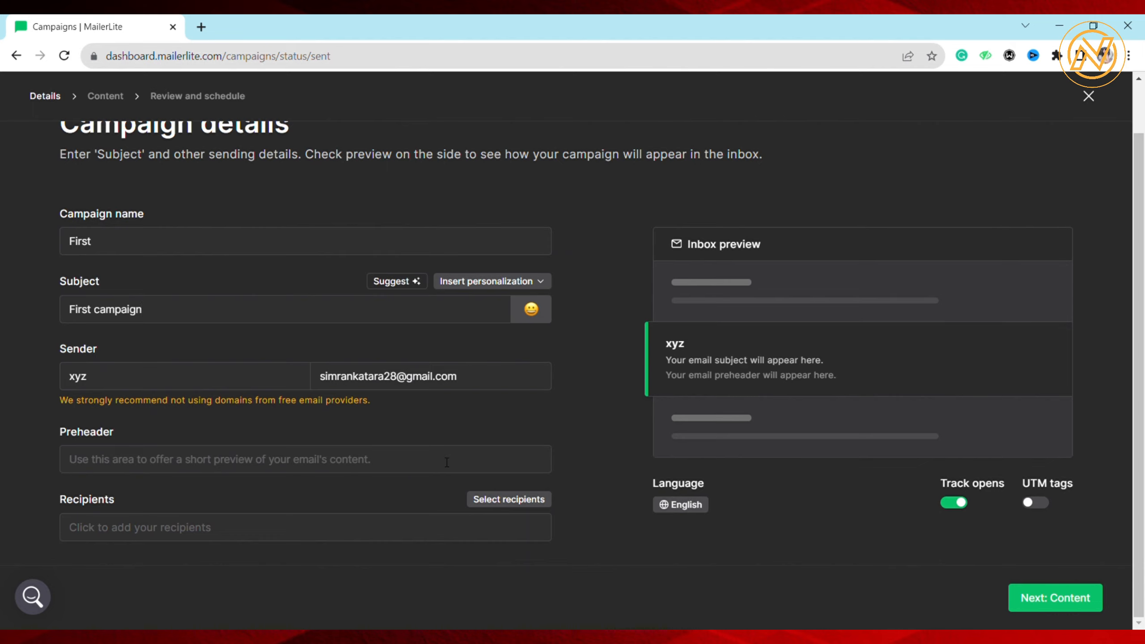
click(174, 373)
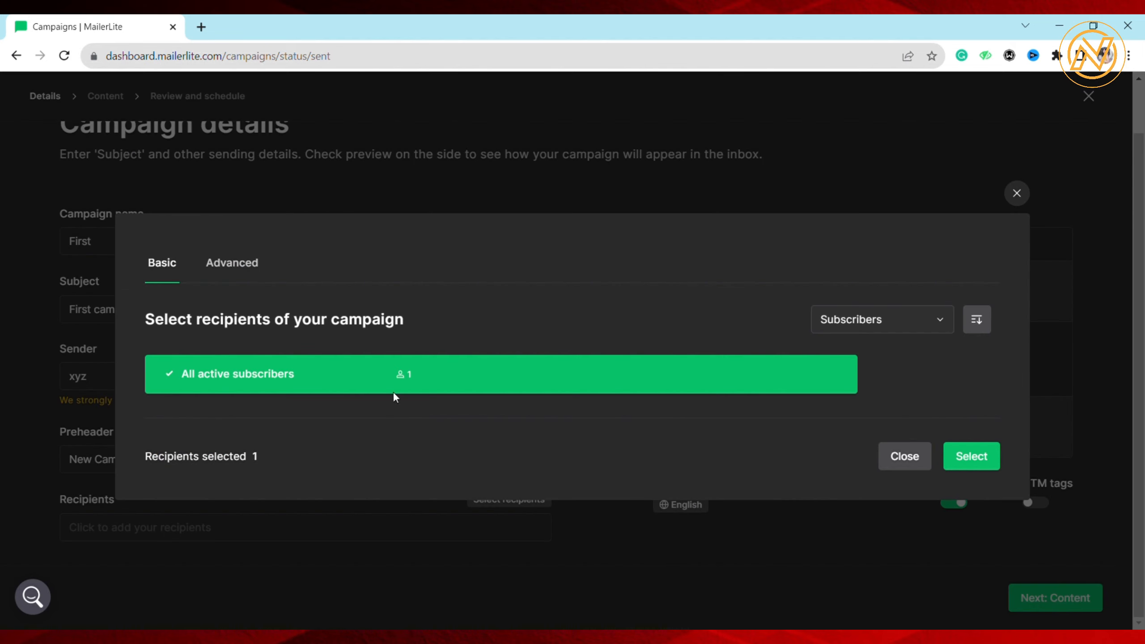
click(981, 457)
click(1068, 599)
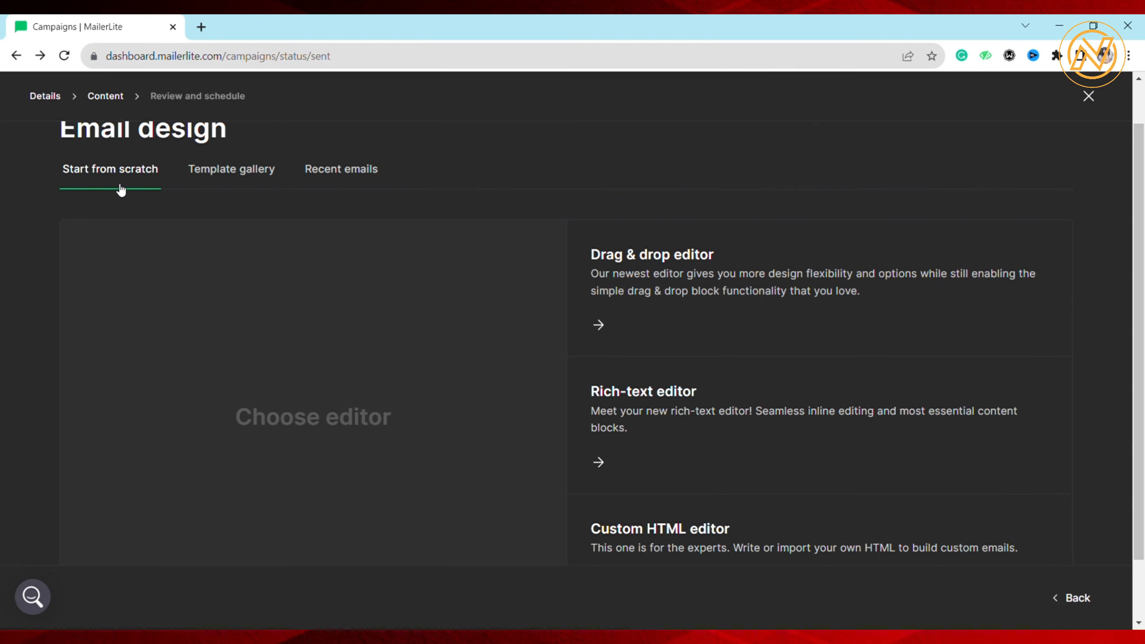
Browse the template gallery and choose the Promoted products template as the email design
scroll(120, 190, up, 1)
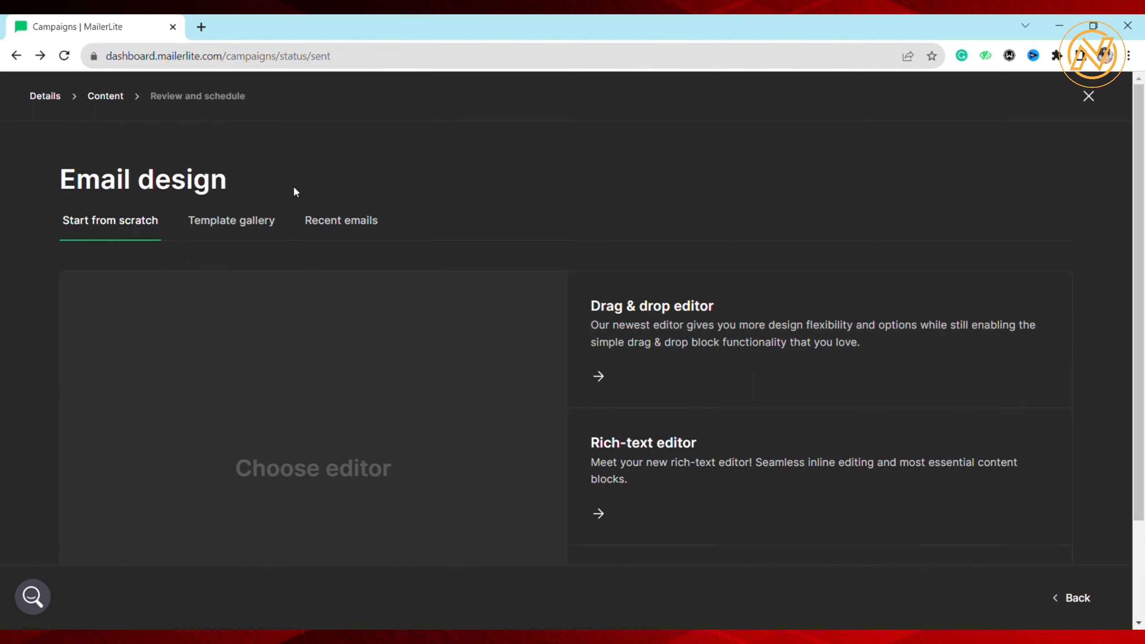
click(228, 221)
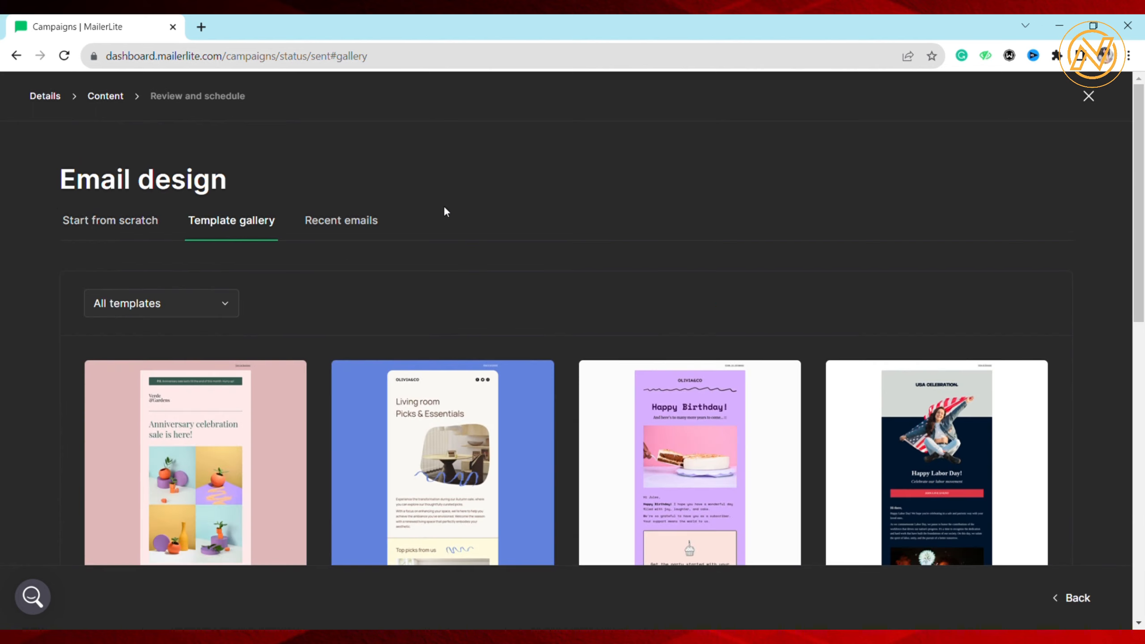
scroll(444, 208, down, 3)
scroll(444, 207, up, 3)
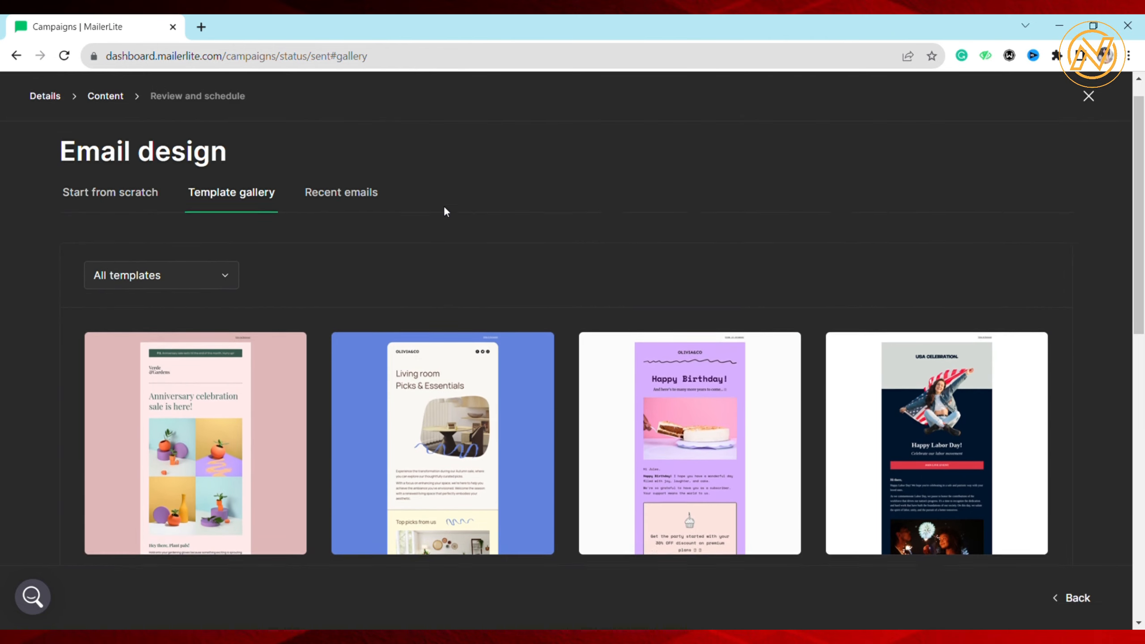
scroll(444, 208, down, 8)
scroll(444, 212, down, 4)
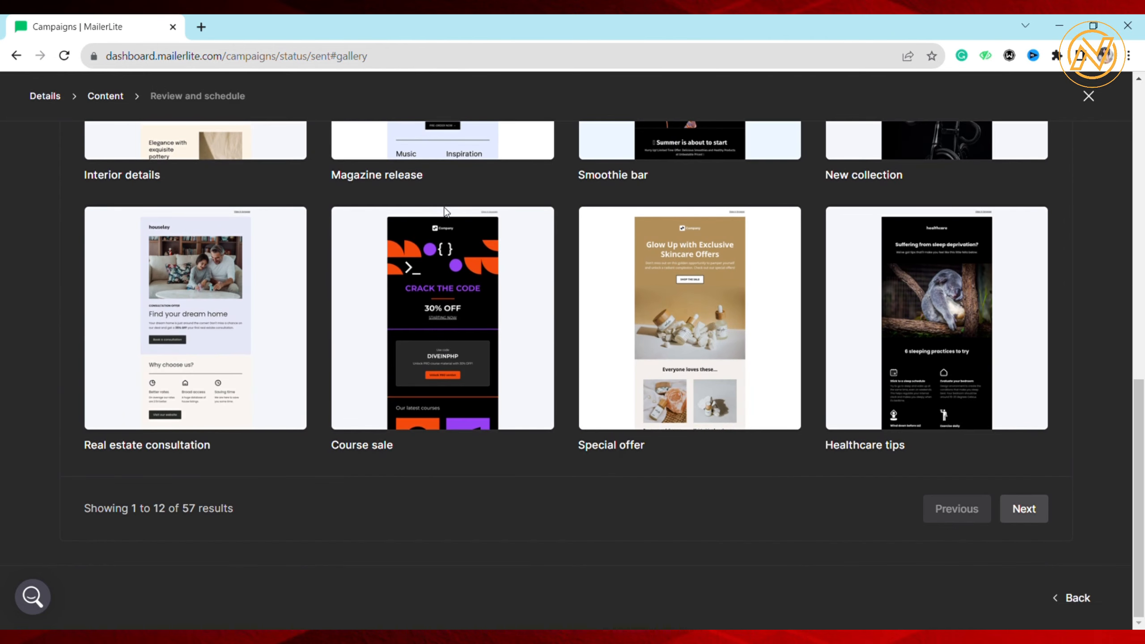
scroll(444, 208, up, 8)
scroll(444, 207, up, 3)
scroll(444, 207, down, 9)
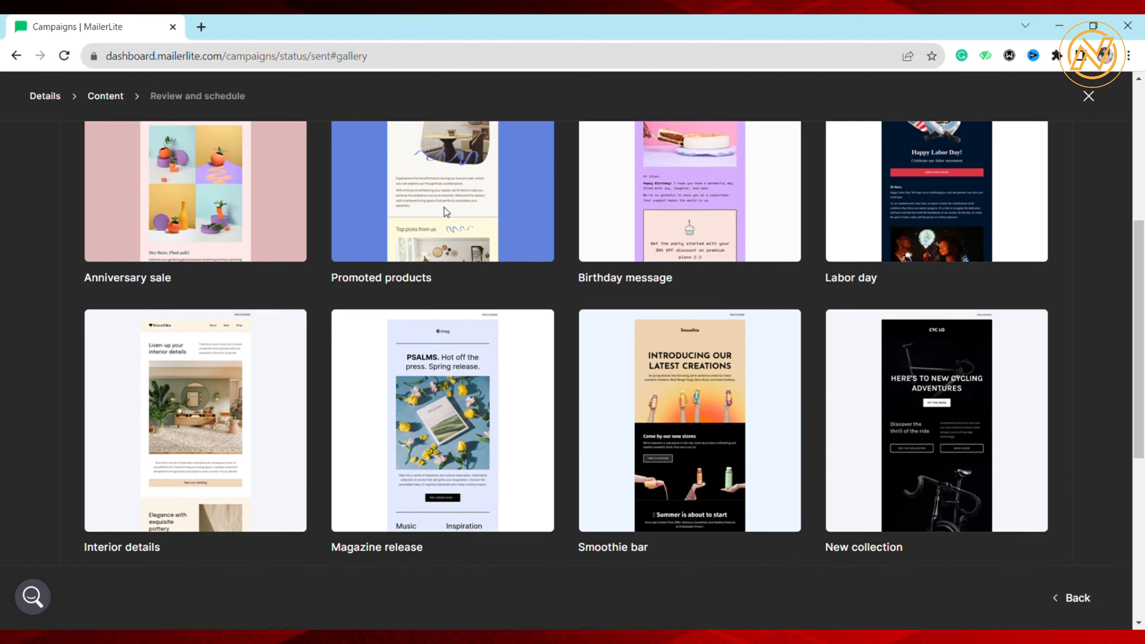
scroll(444, 210, up, 3)
scroll(443, 211, up, 2)
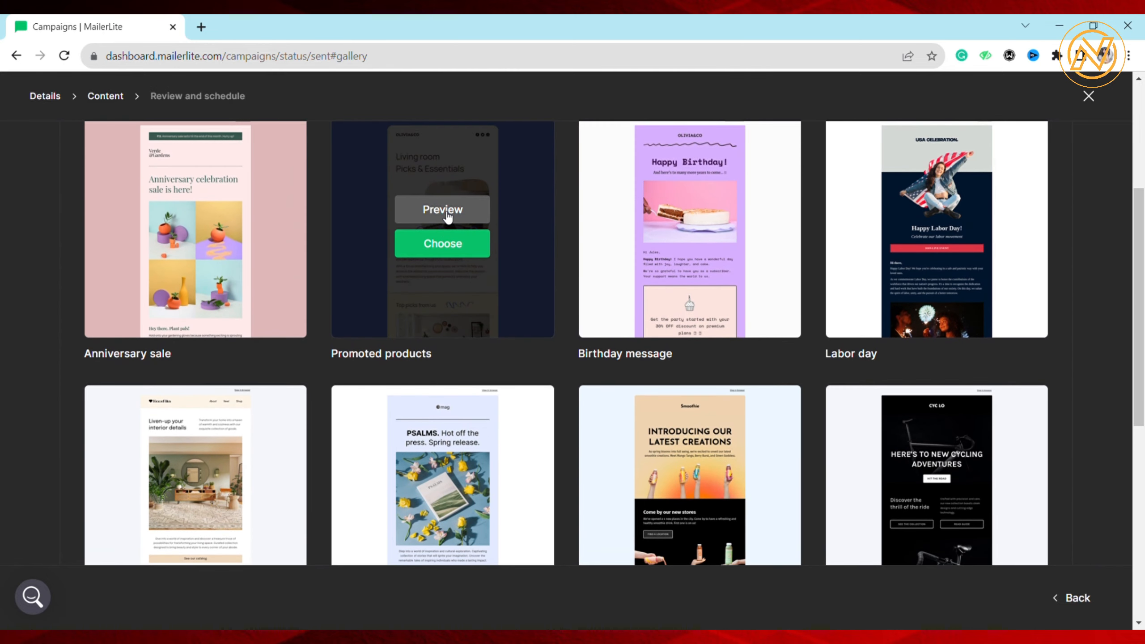
scroll(446, 216, up, 2)
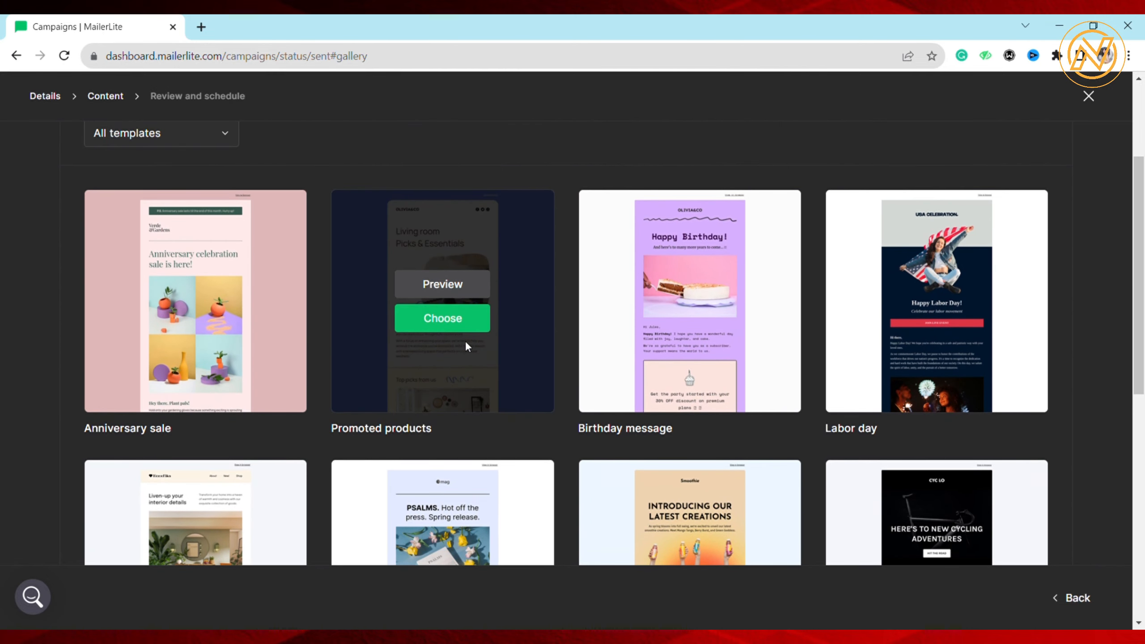
click(460, 321)
scroll(76, 312, down, 1)
click(78, 308)
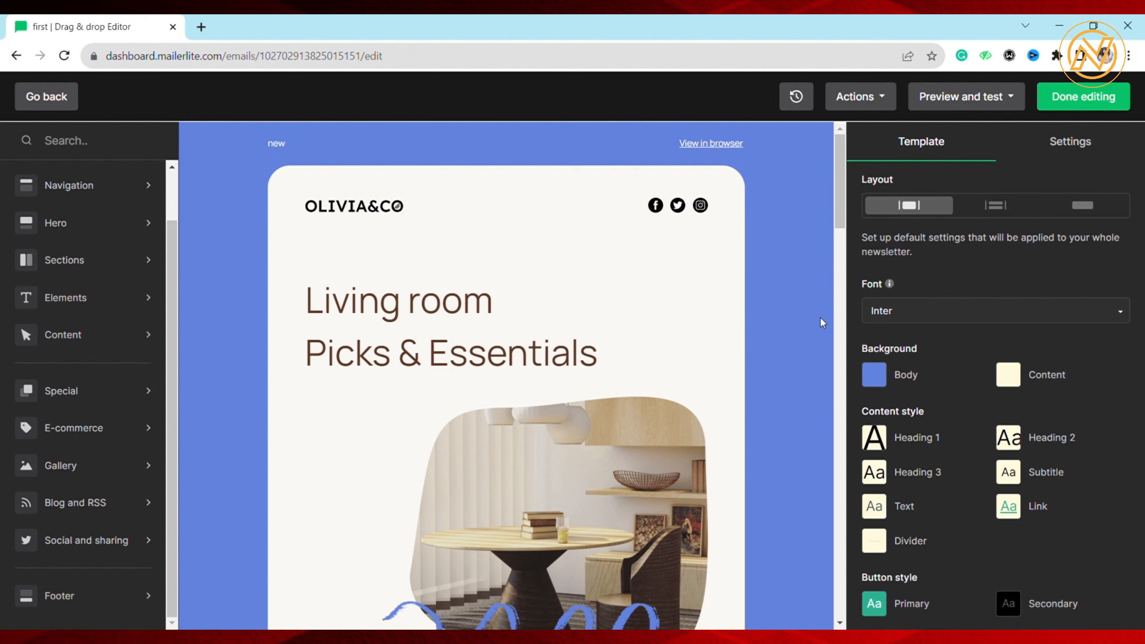
Insert a Title element between the logo header and the "Living room Picks & Essentials" heading
scroll(819, 316, down, 8)
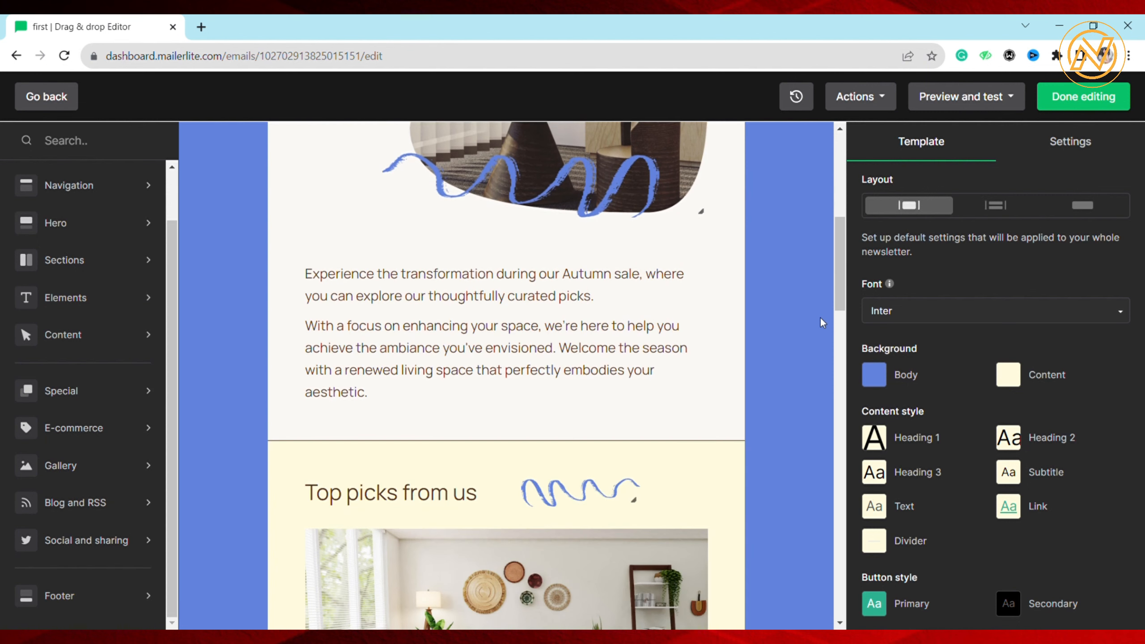
scroll(819, 317, up, 8)
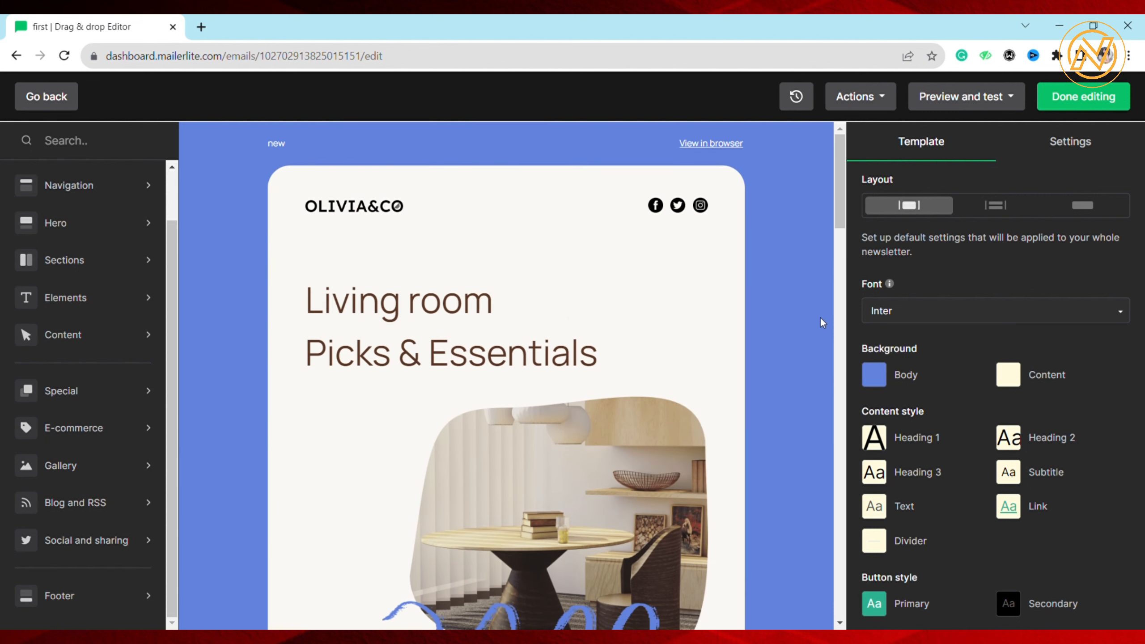
click(127, 307)
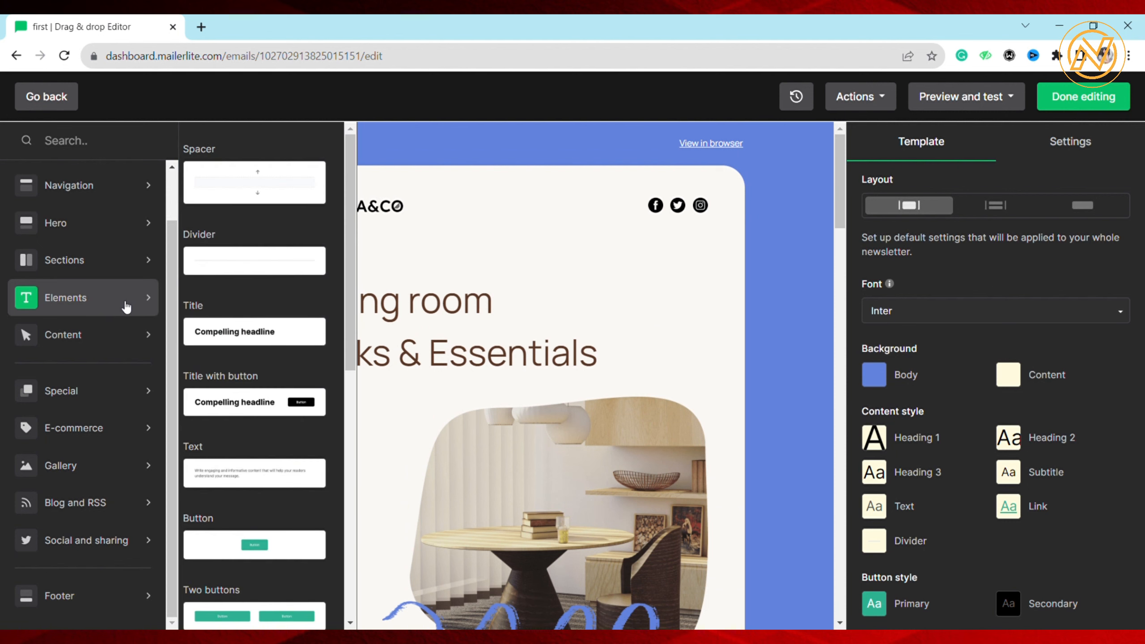
scroll(217, 279, down, 5)
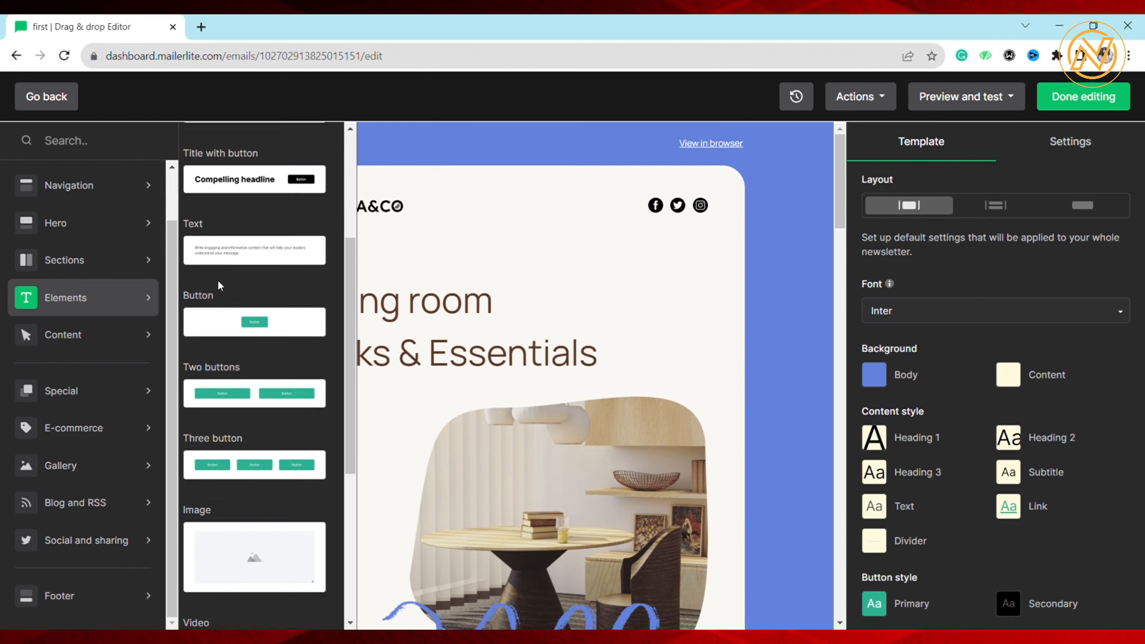
scroll(217, 279, up, 5)
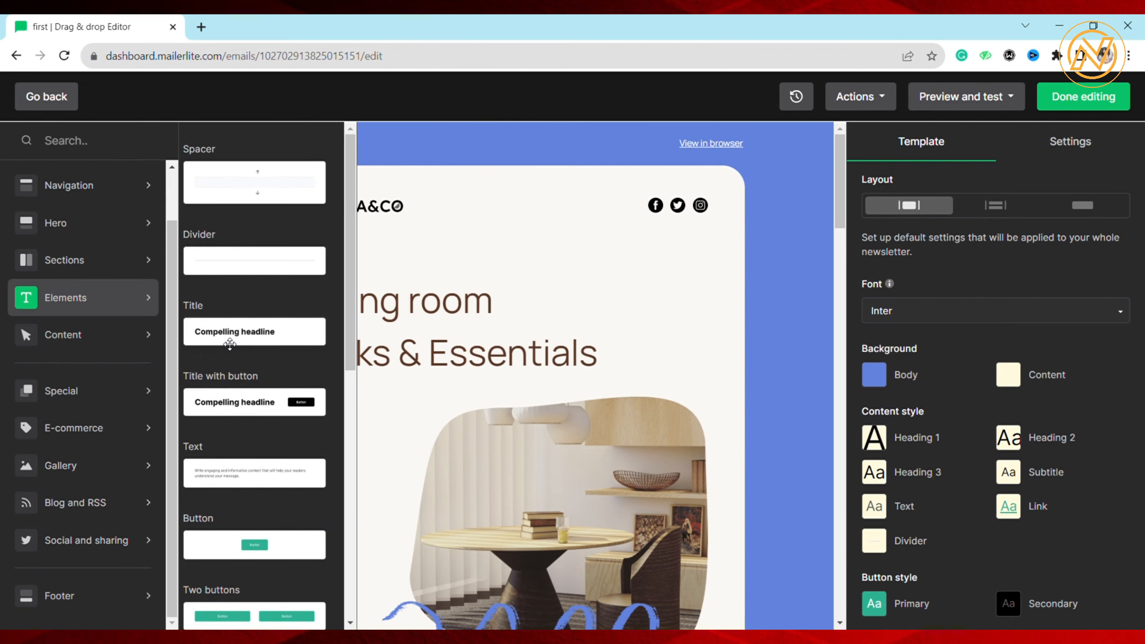
drag(230, 347, 420, 278)
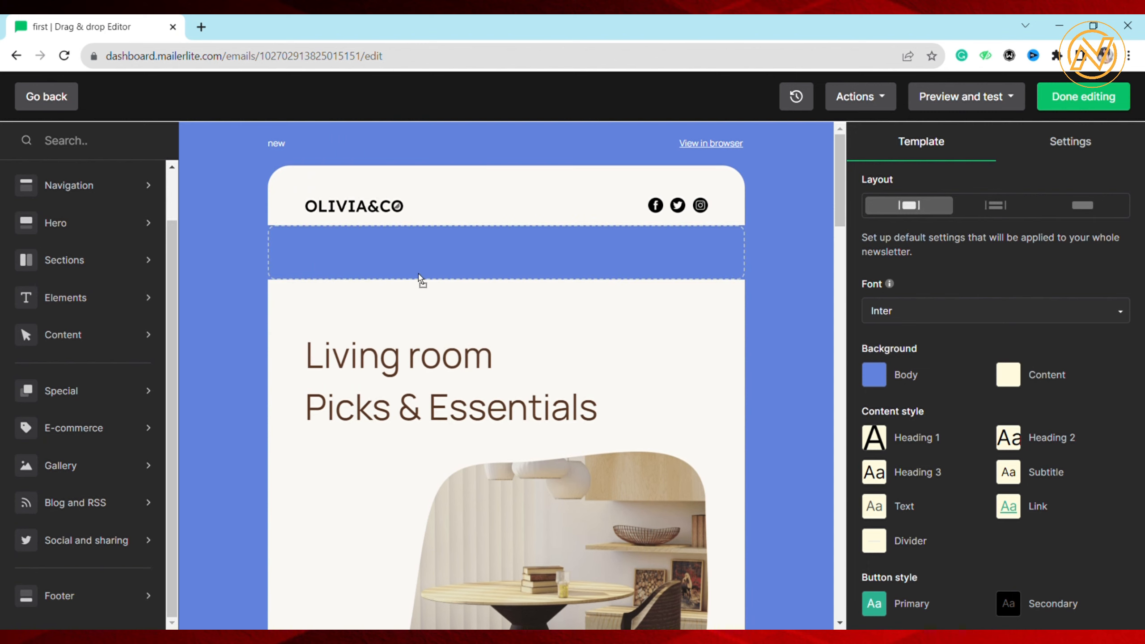
Replace the headline of the title block under the logo header with "New"
drag(471, 234, 496, 183)
drag(492, 253, 461, 265)
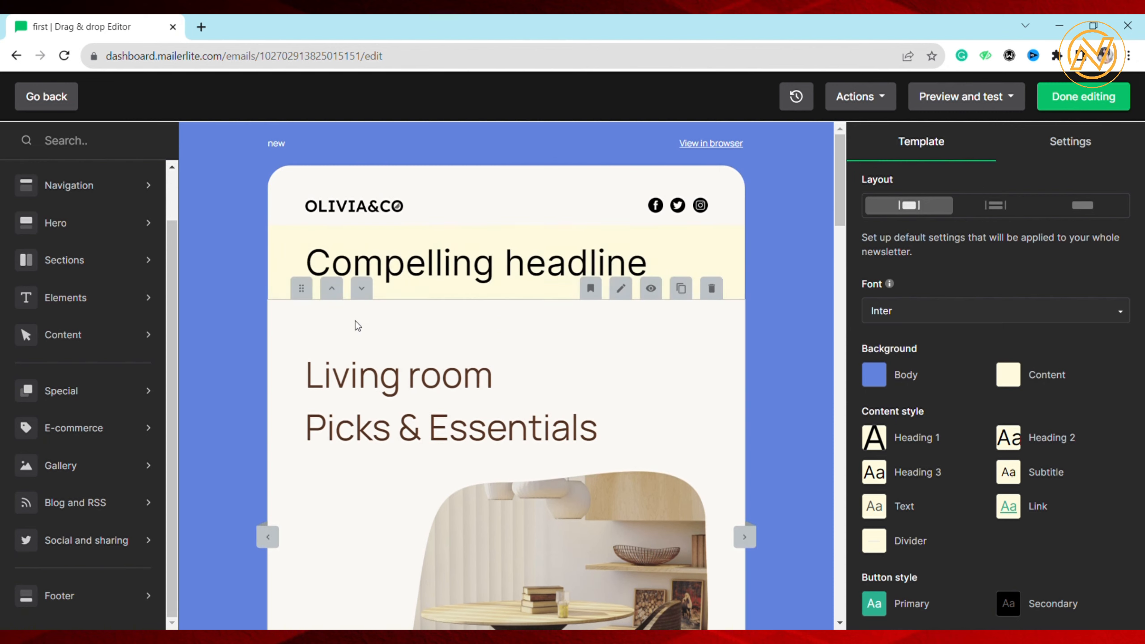
triple_click(449, 277)
text(New)
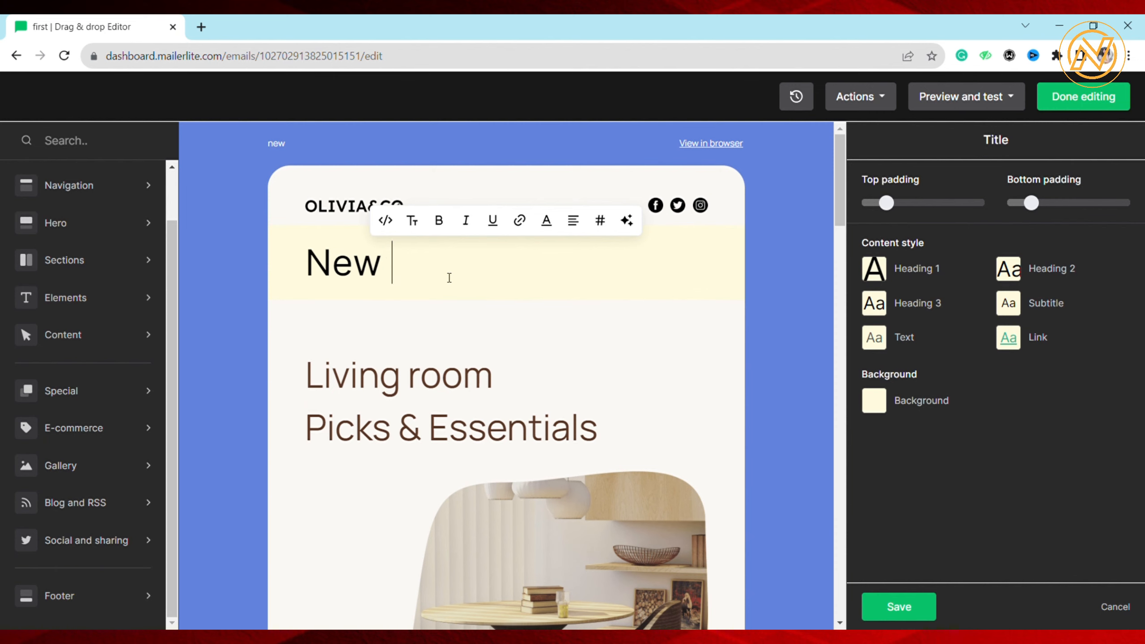
Insert the "Title + image" hero block between the intro text and the "Top picks from us" heading, and check its placeholder content
scroll(449, 277, down, 10)
scroll(449, 277, up, 5)
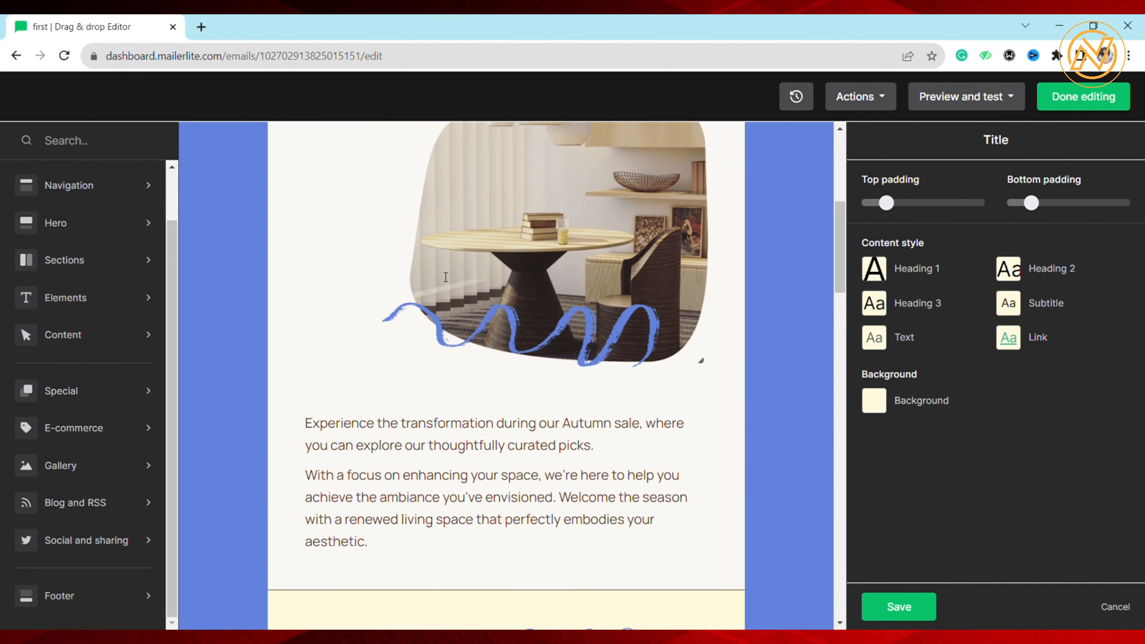
click(69, 184)
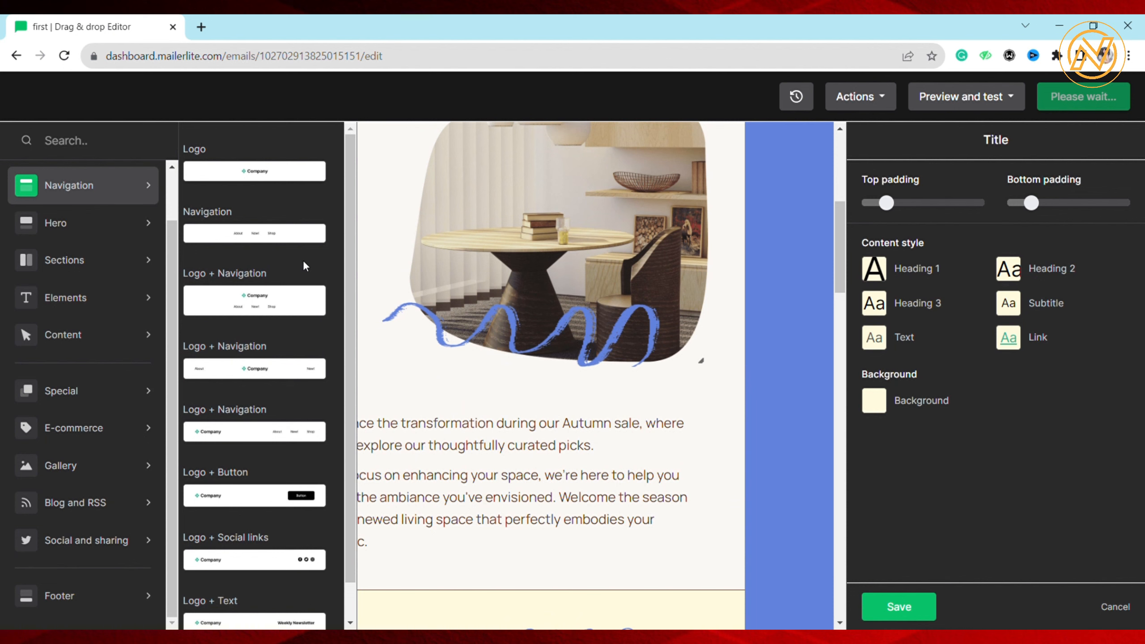
click(98, 230)
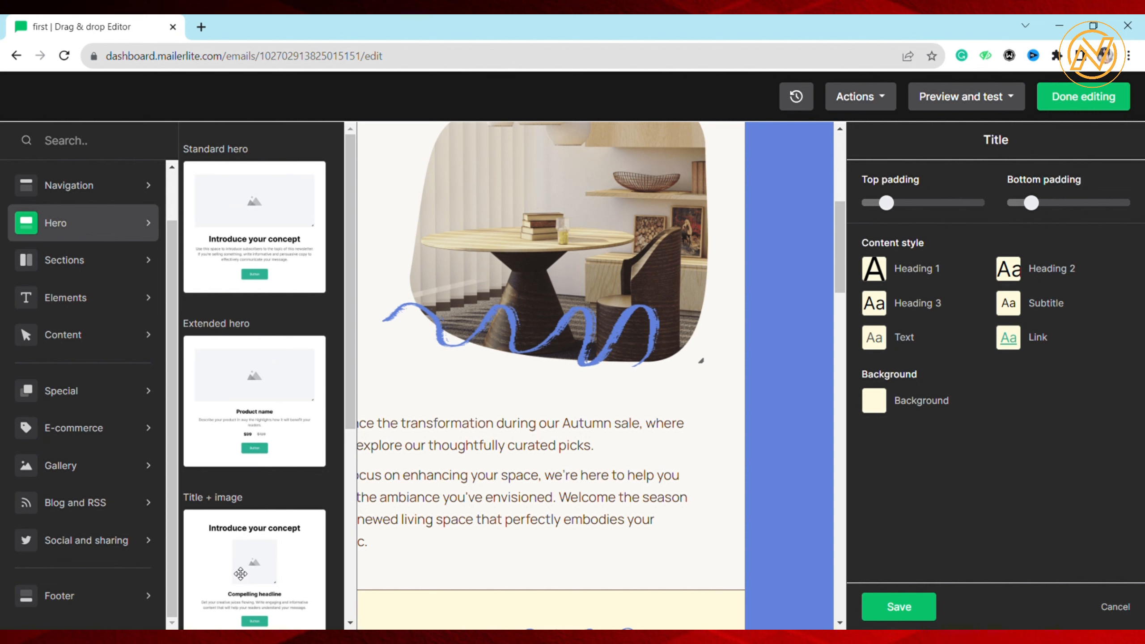
drag(240, 573, 508, 426)
drag(491, 486, 489, 484)
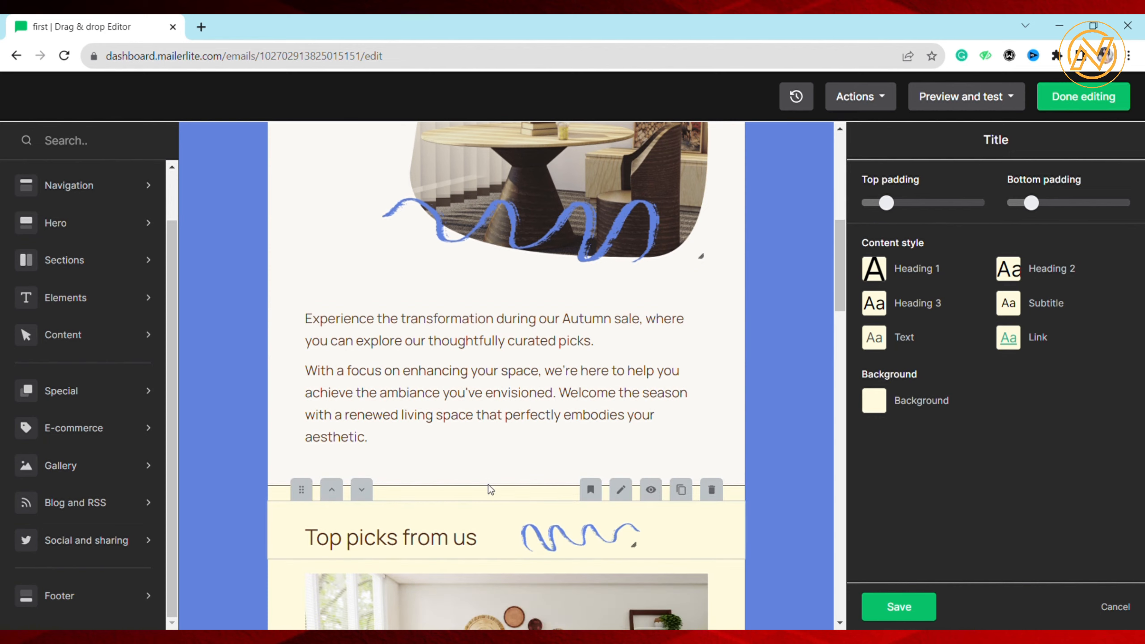
scroll(654, 415, down, 3)
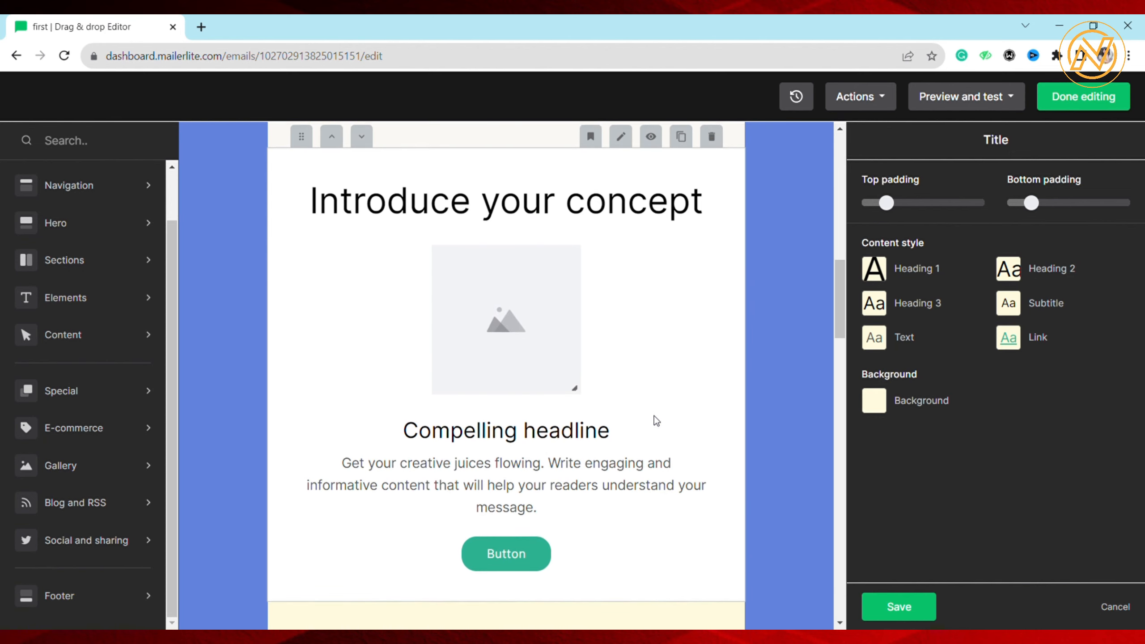
scroll(654, 415, up, 2)
click(485, 293)
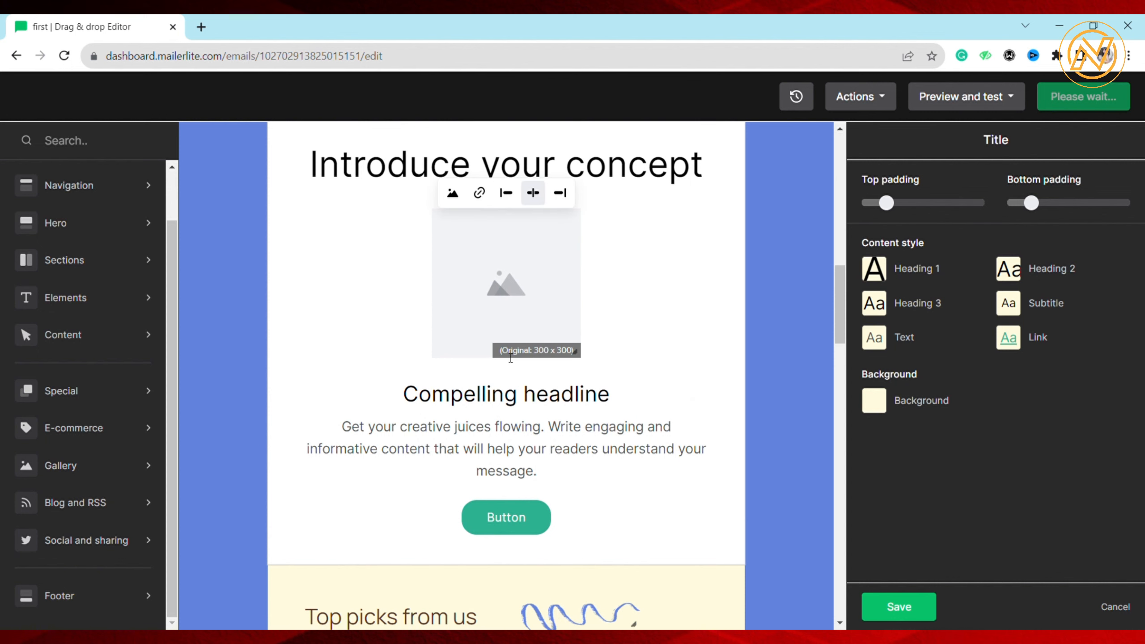
scroll(511, 358, down, 2)
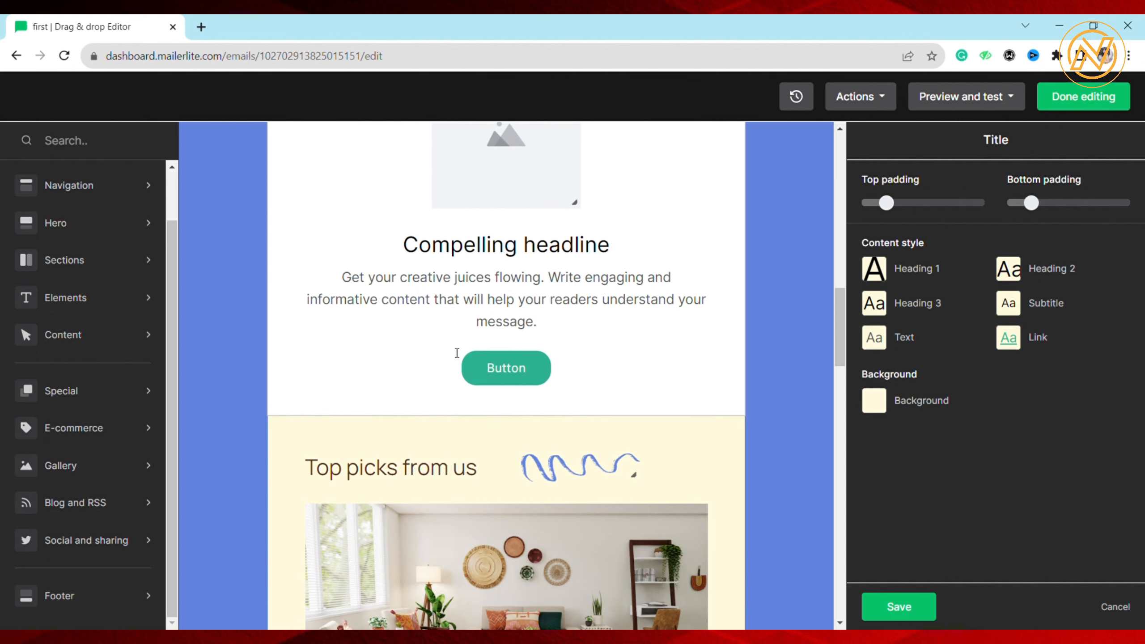
Insert the Message content block above the "Experience the transformation" text and open that text block's settings
scroll(514, 401, up, 8)
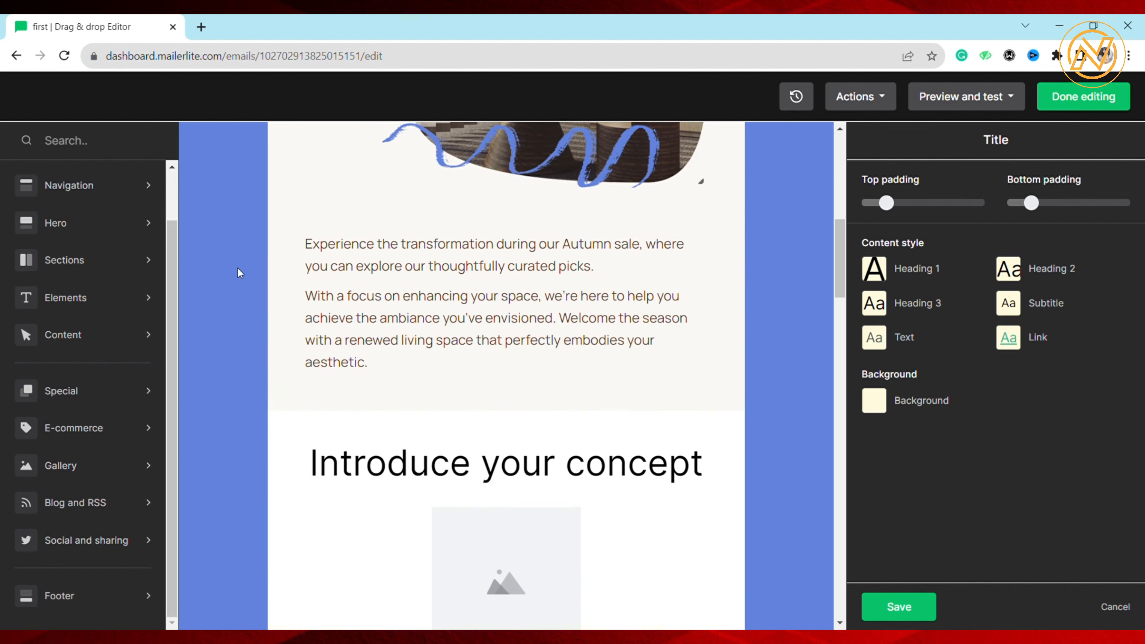
click(116, 265)
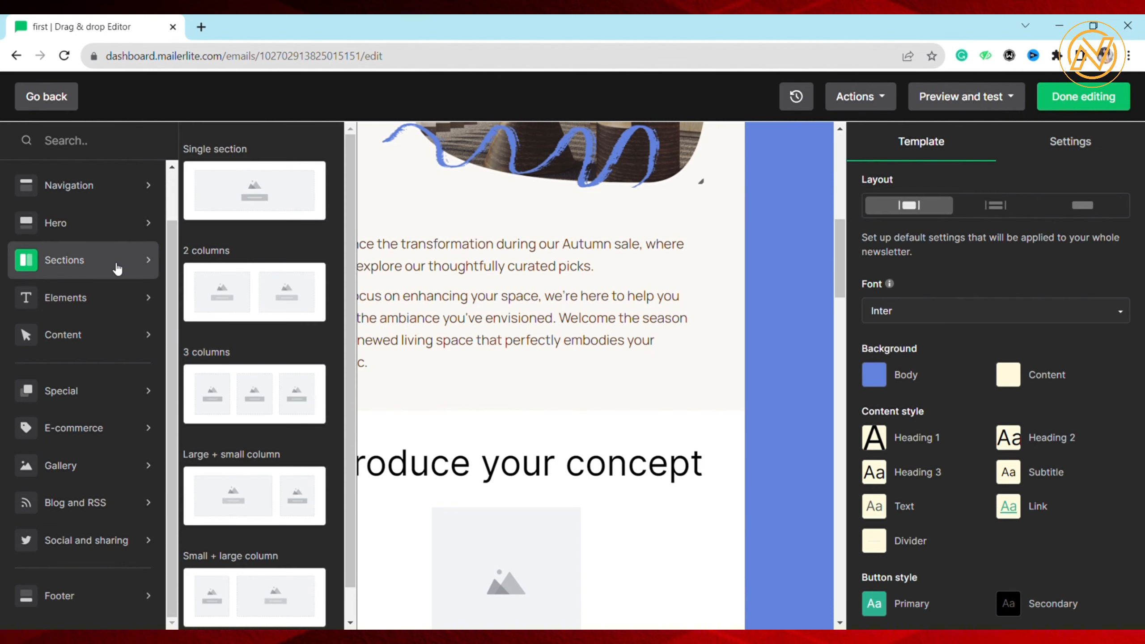
click(87, 344)
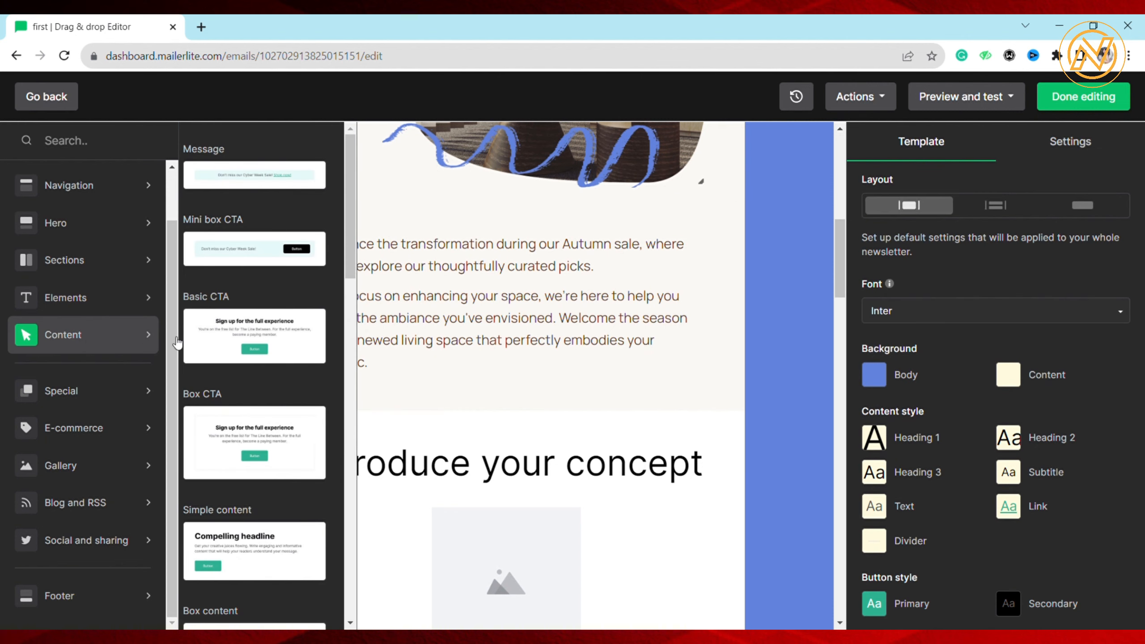
scroll(246, 363, up, 1)
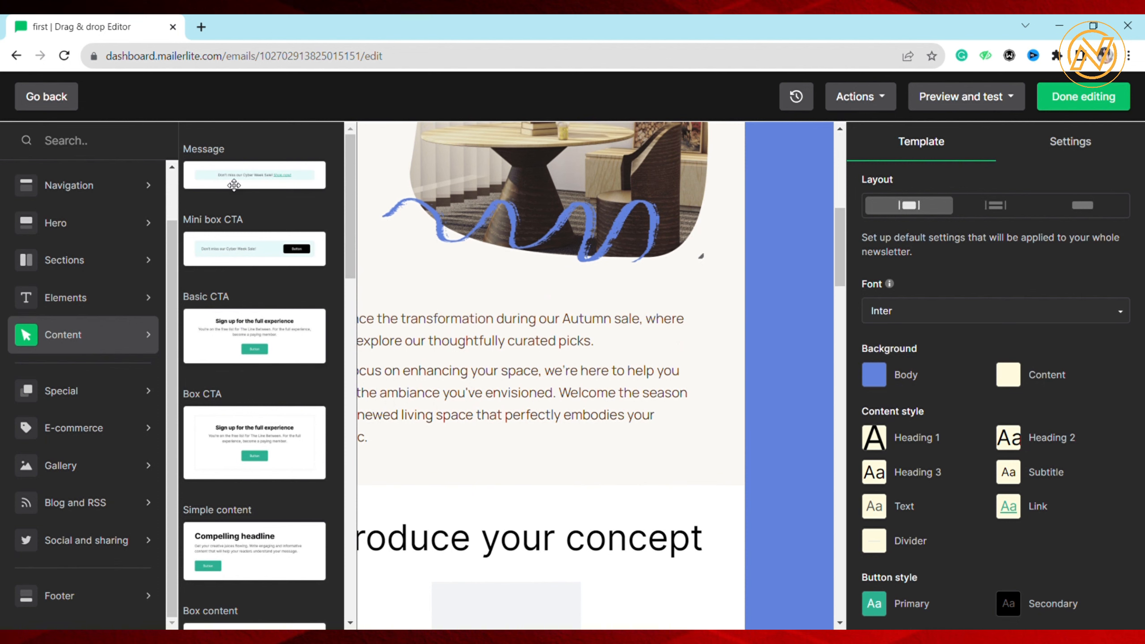
drag(224, 182, 498, 374)
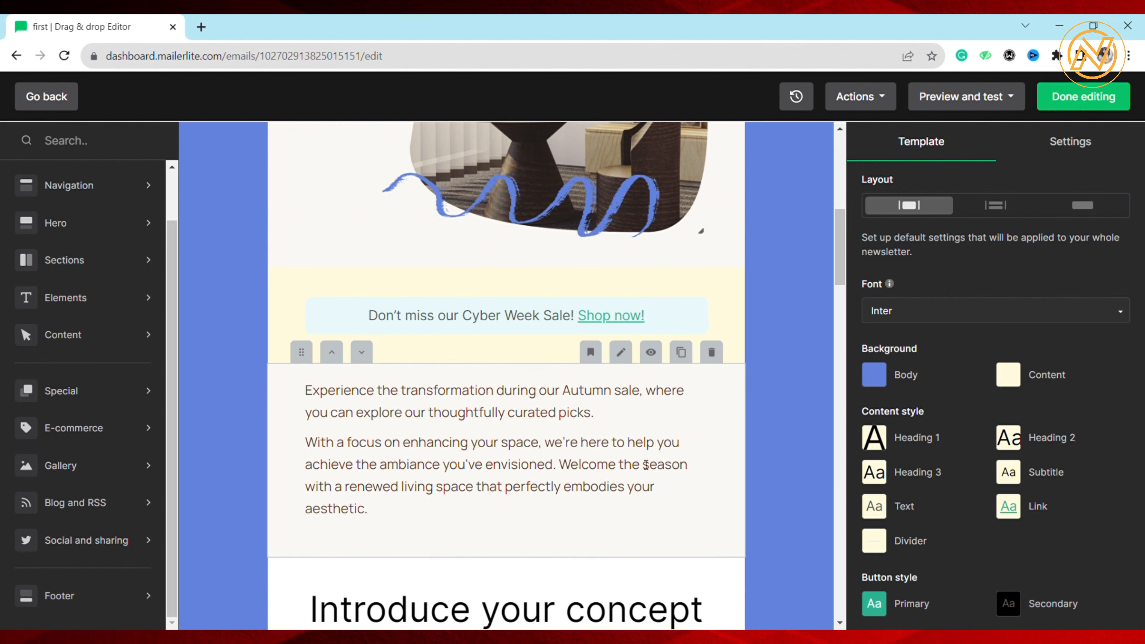
click(625, 359)
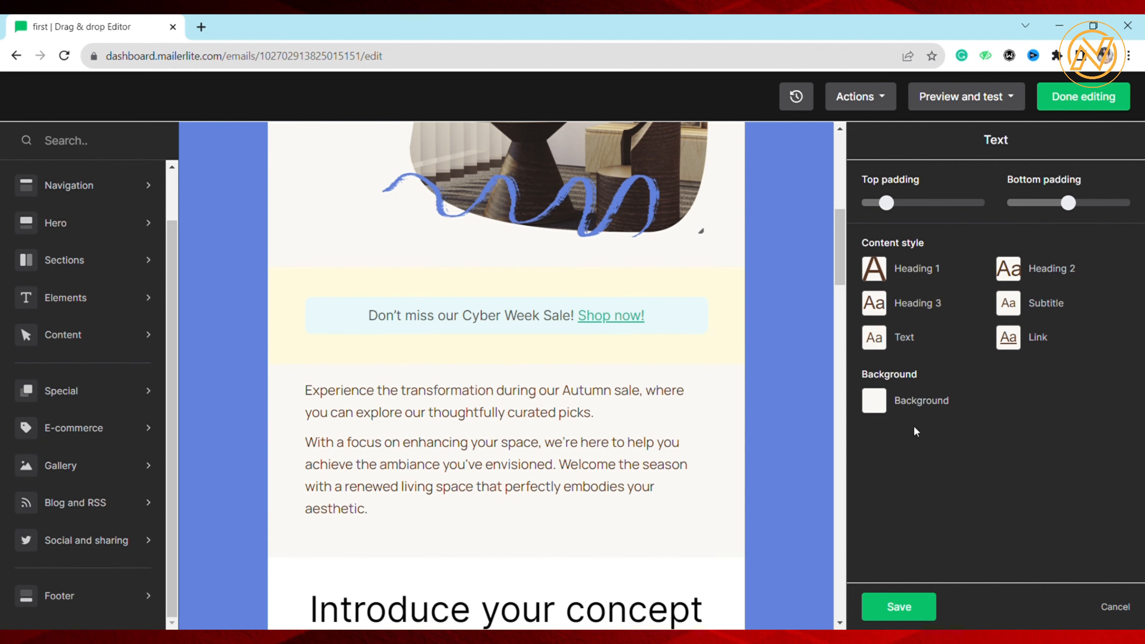
Browse the special, e-commerce and social blocks and insert a social post block between the "Top picks from us" heading and the living room image
scroll(541, 428, down, 10)
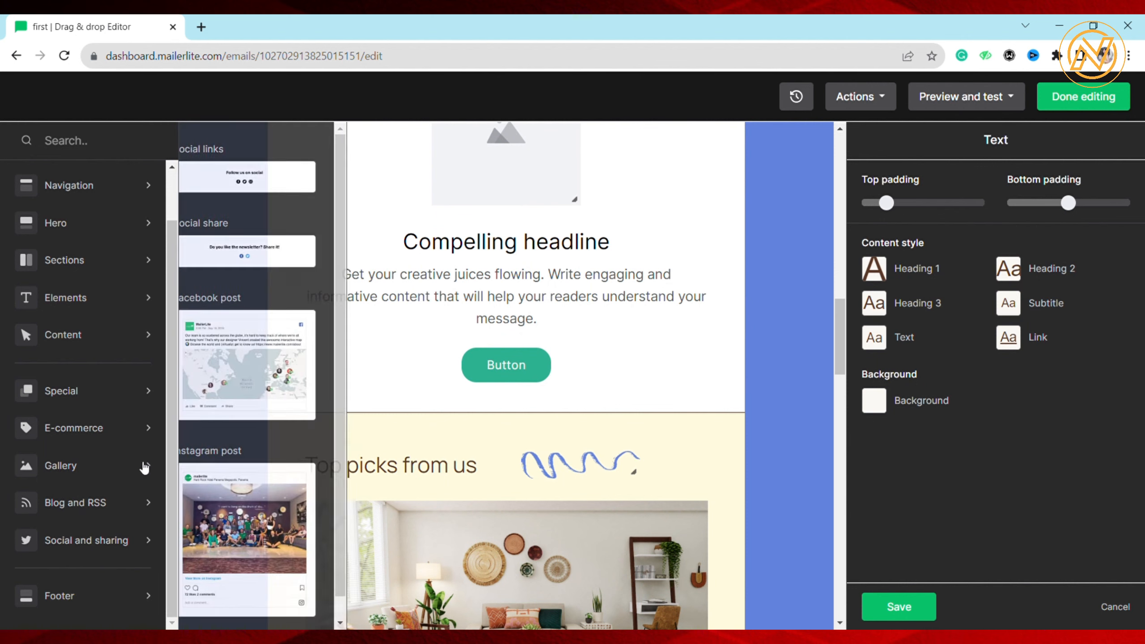
mouse_move(119, 473)
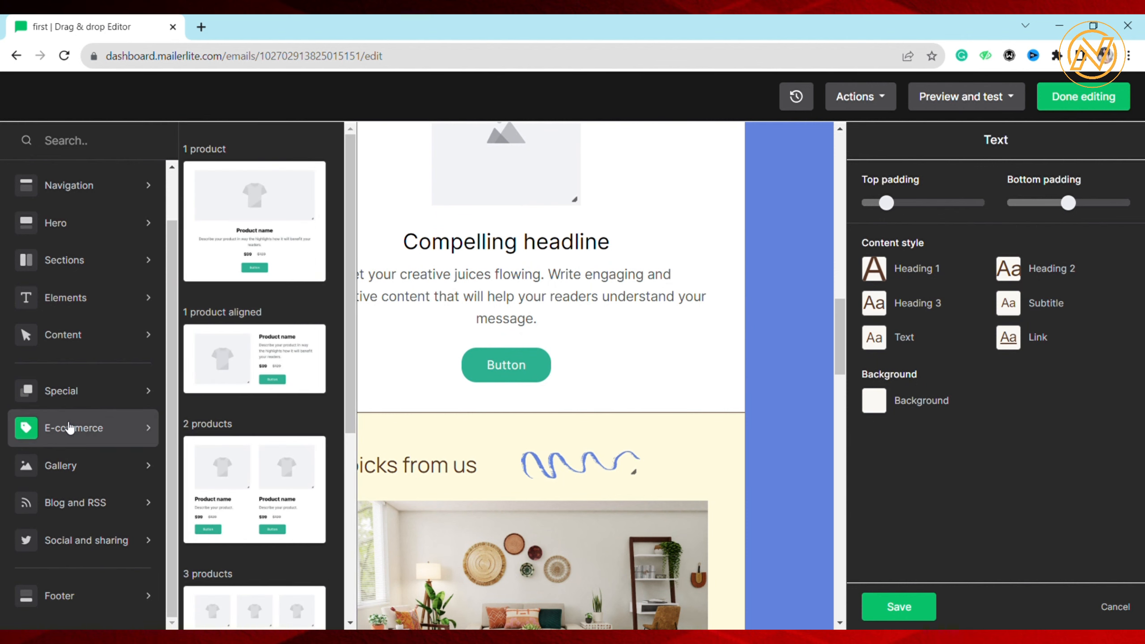
mouse_move(106, 398)
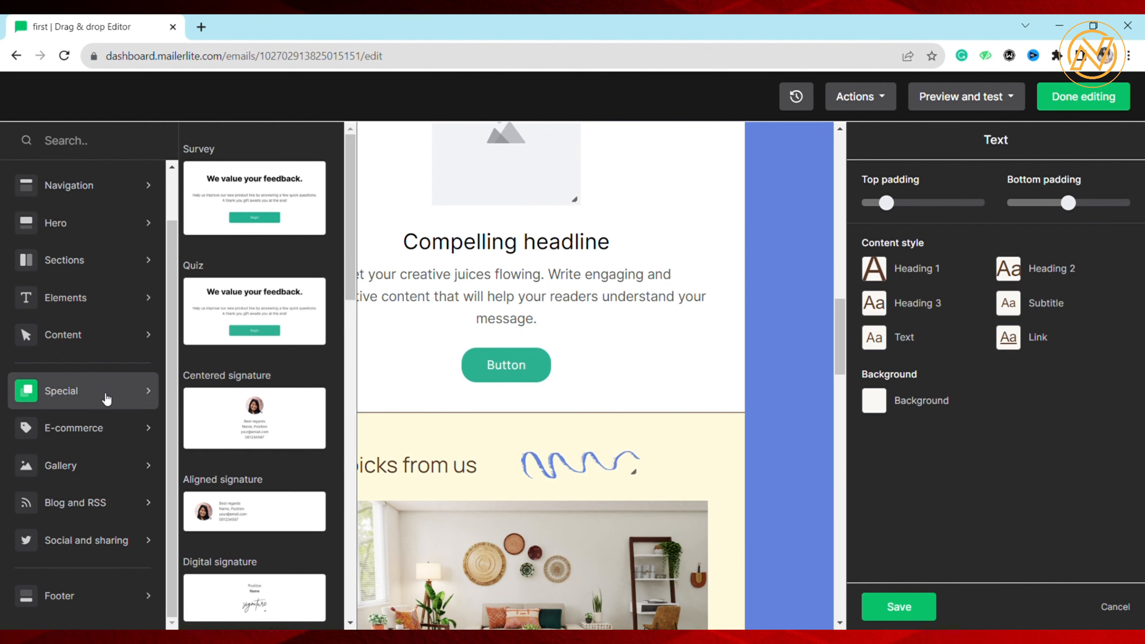
mouse_move(88, 545)
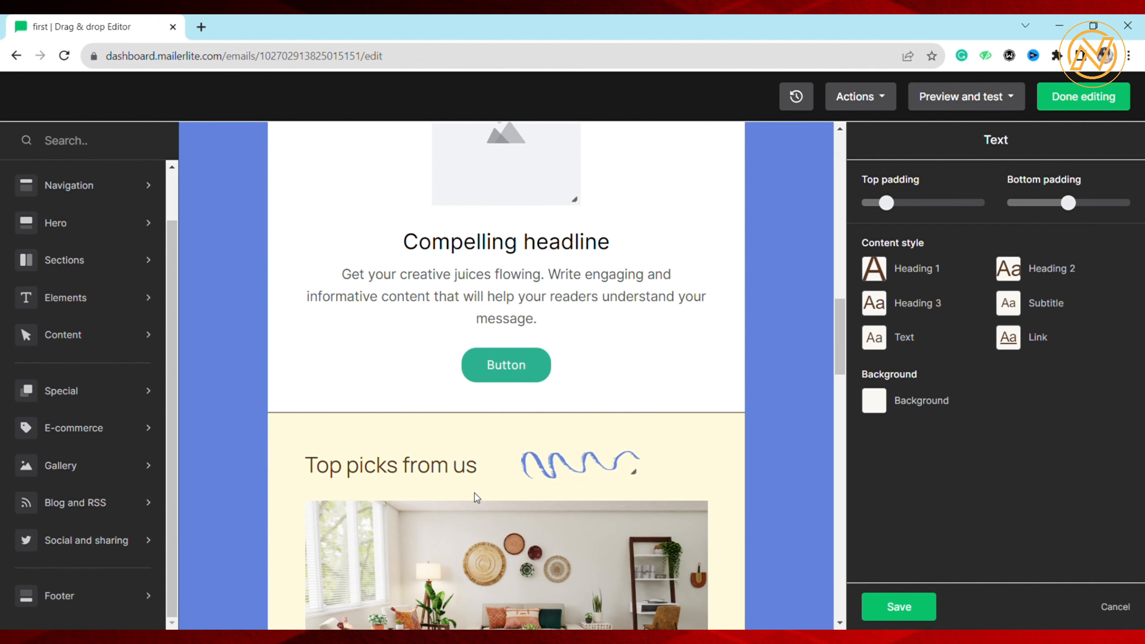
scroll(477, 484, down, 5)
scroll(477, 483, up, 2)
scroll(478, 482, down, 4)
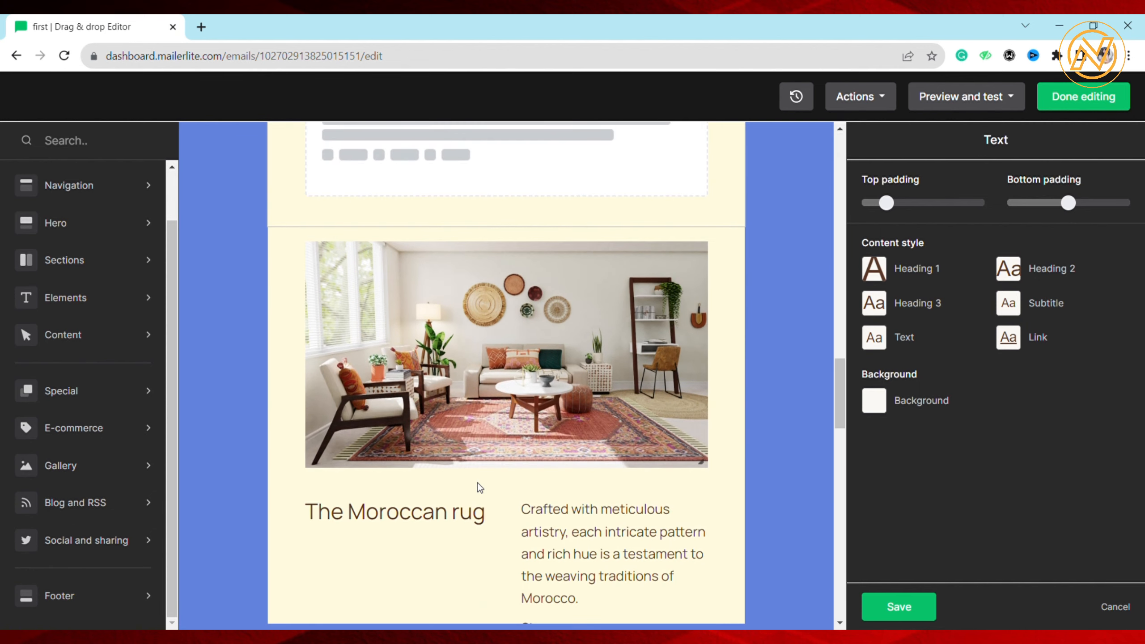
Open the settings of the Moroccan rug block and review the email design from the product sections back to the header
mouse_move(464, 531)
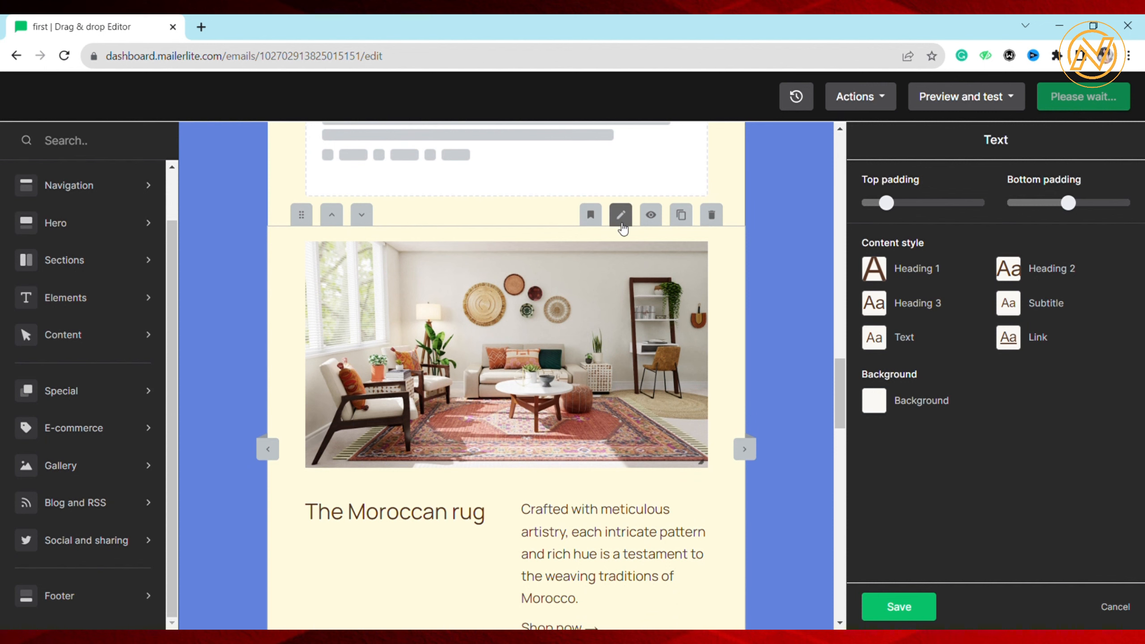
scroll(477, 506, down, 2)
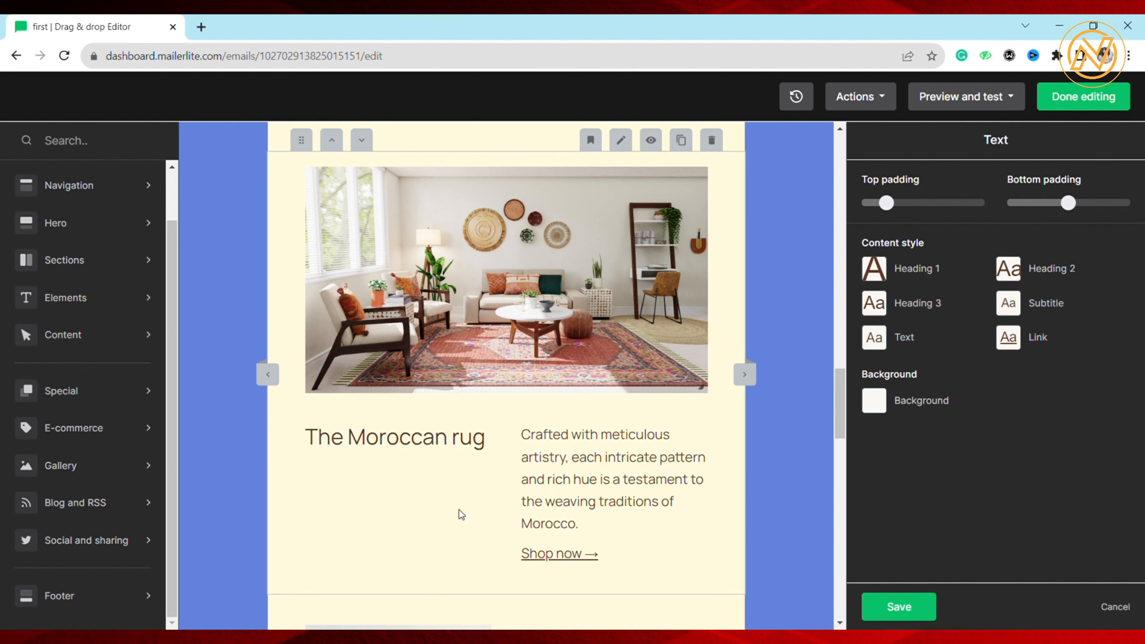
scroll(445, 518, up, 4)
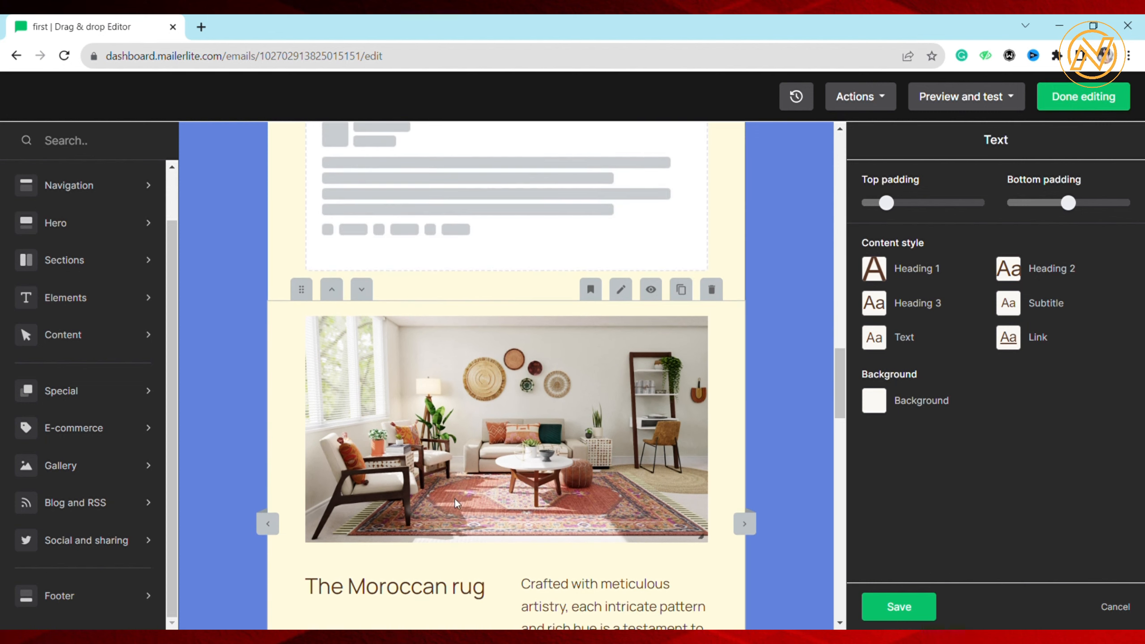
click(621, 290)
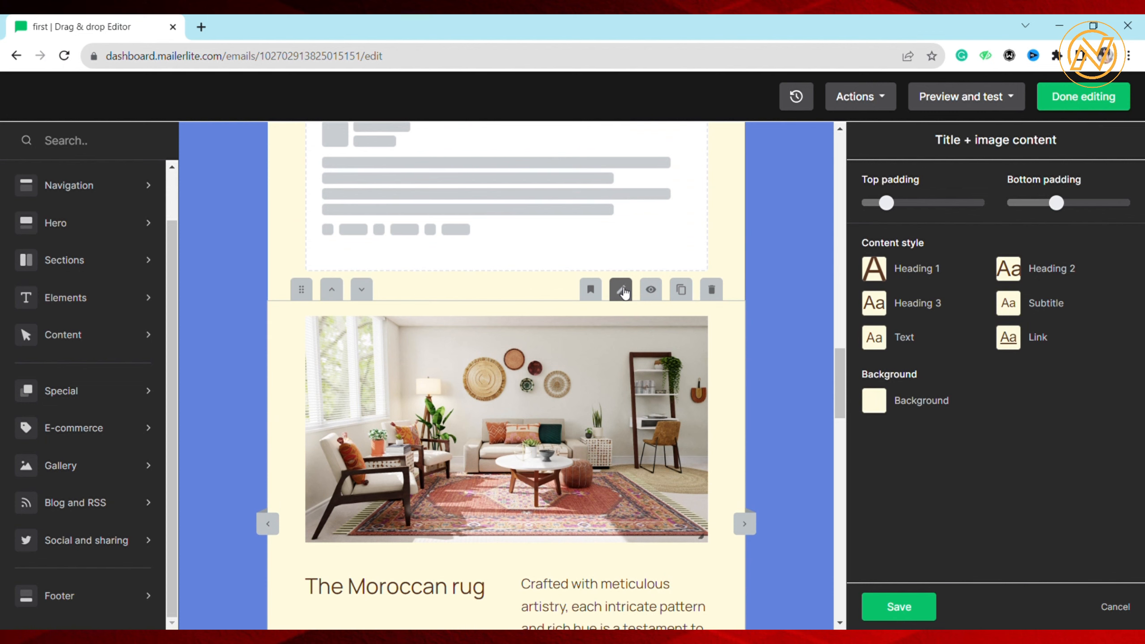
scroll(624, 387, down, 15)
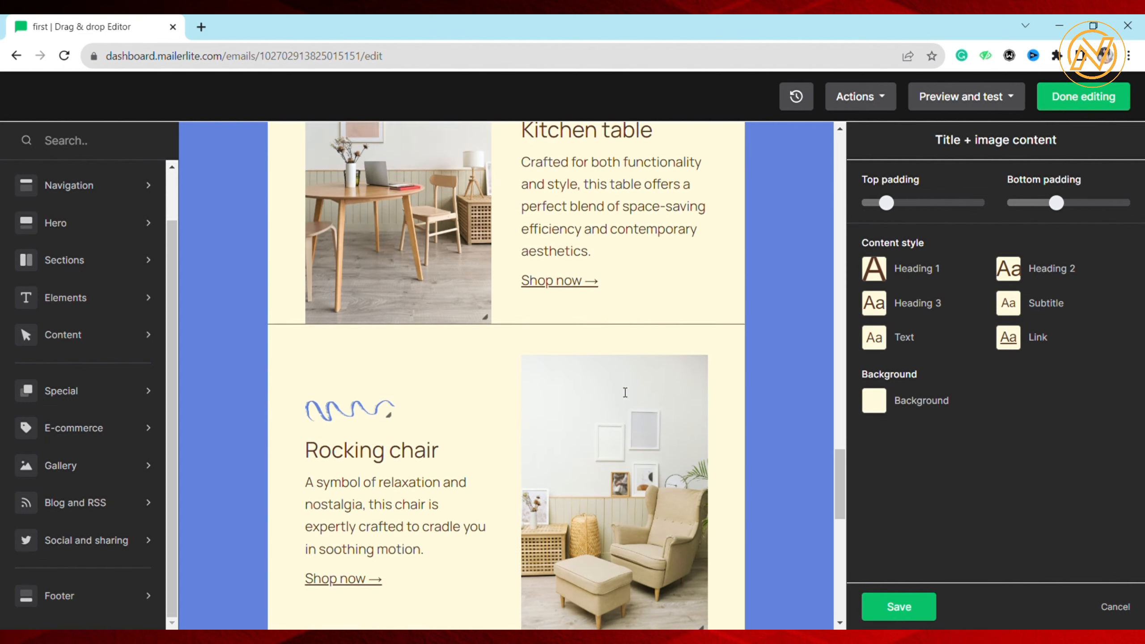
scroll(624, 392, up, 20)
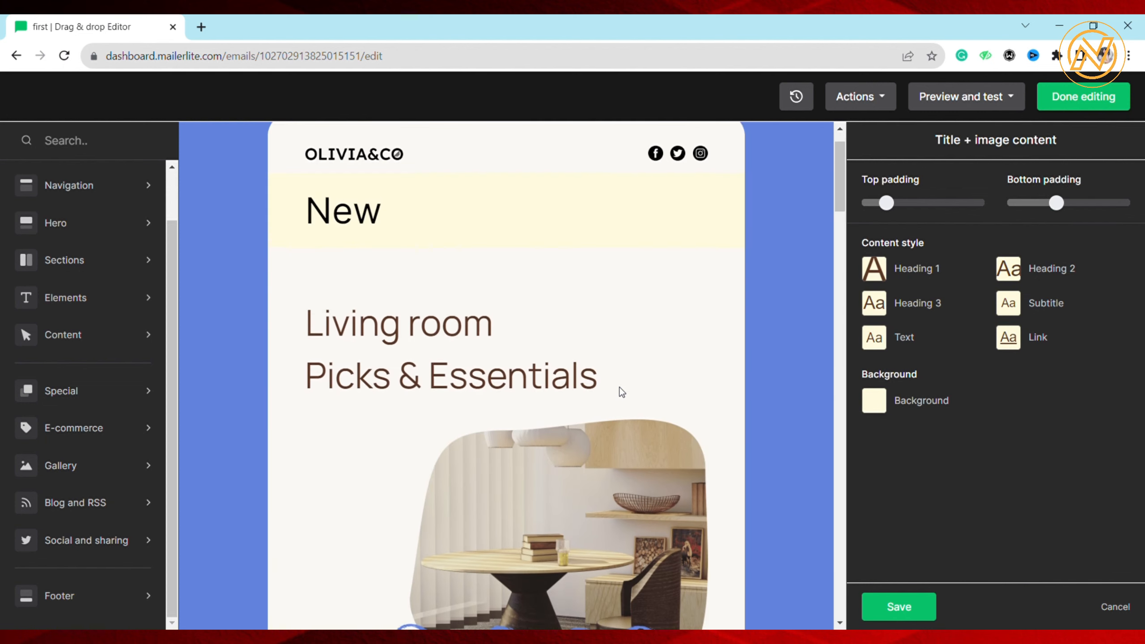
scroll(621, 393, up, 1)
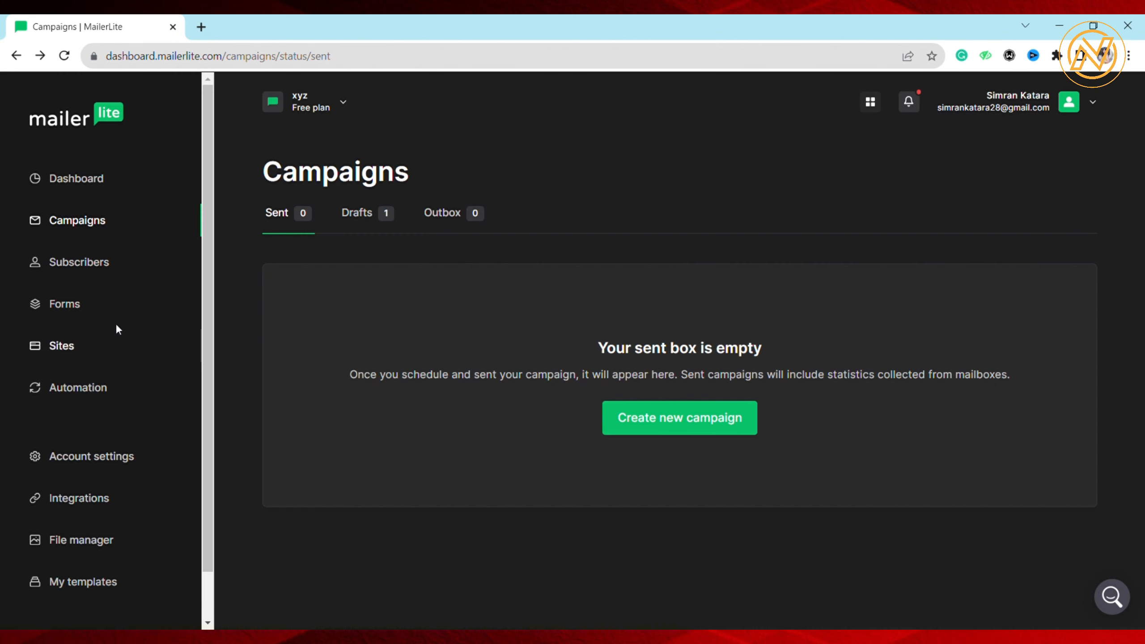
Open the Subscribers section and look through the list of active subscribers
click(73, 271)
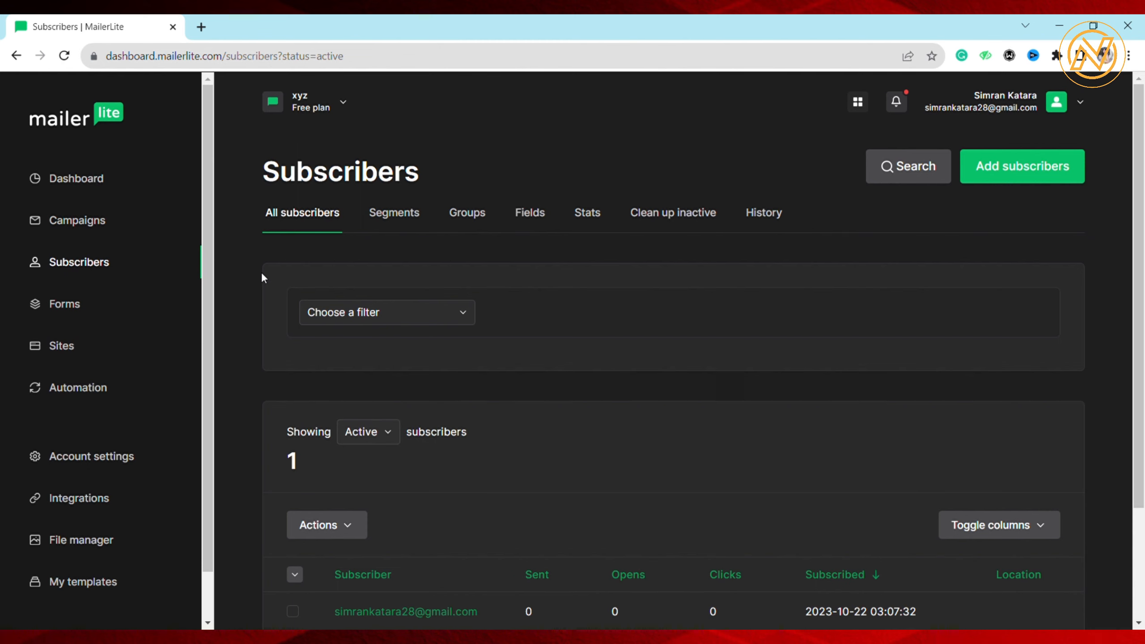
scroll(262, 273, down, 3)
scroll(261, 273, up, 3)
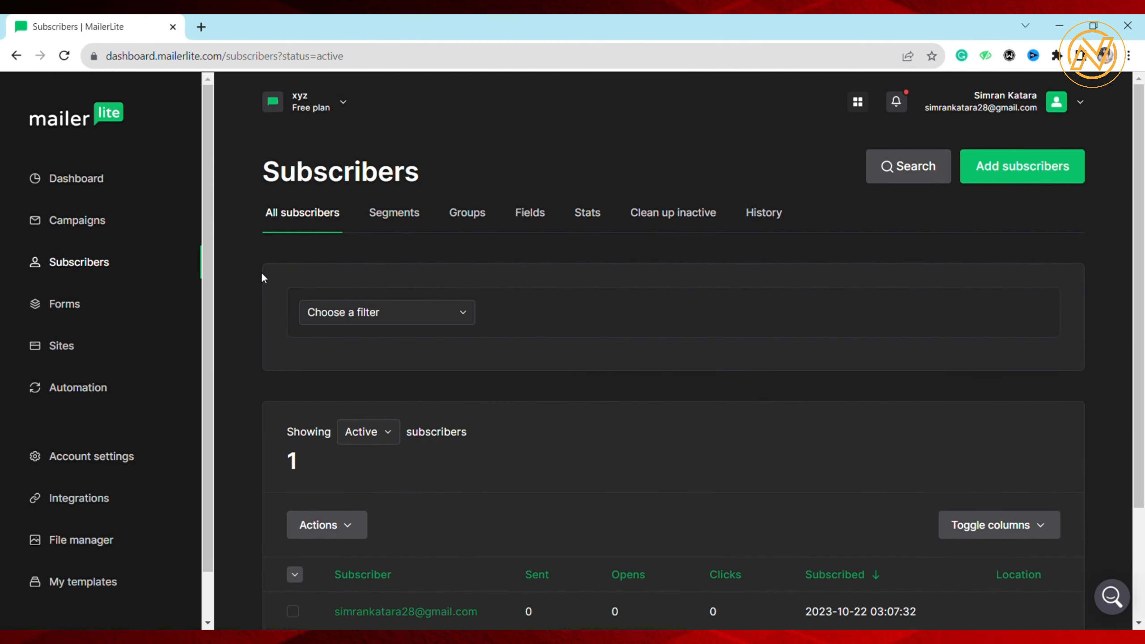
scroll(261, 275, down, 2)
scroll(261, 275, up, 2)
scroll(386, 450, down, 3)
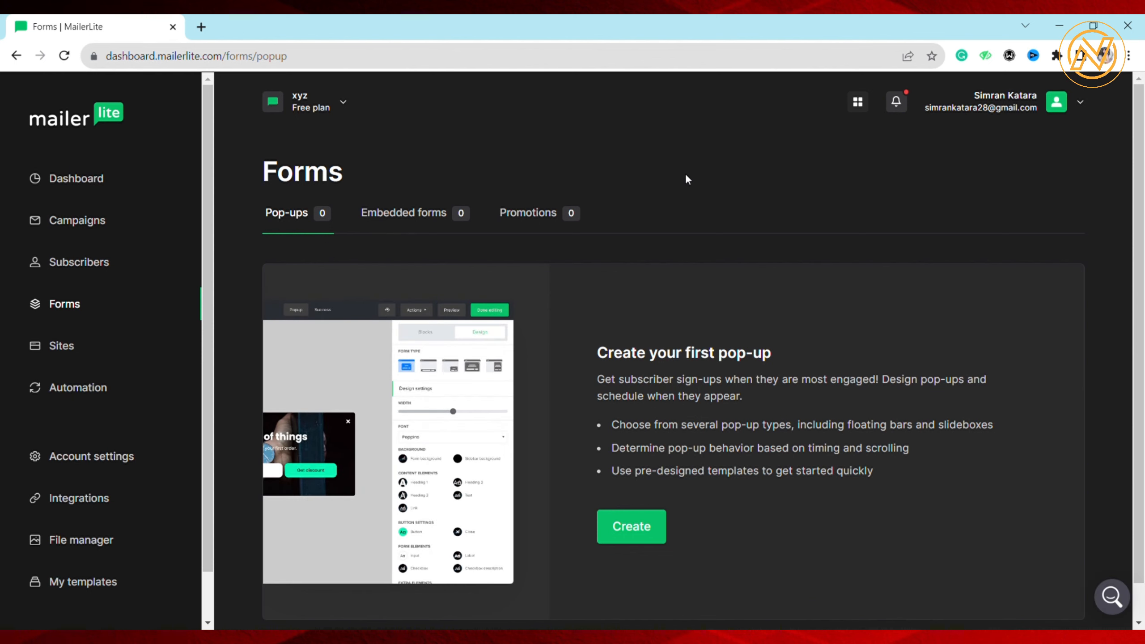
Look at the pop-ups page in the Forms section and open the new pop-up form's details
scroll(686, 175, down, 2)
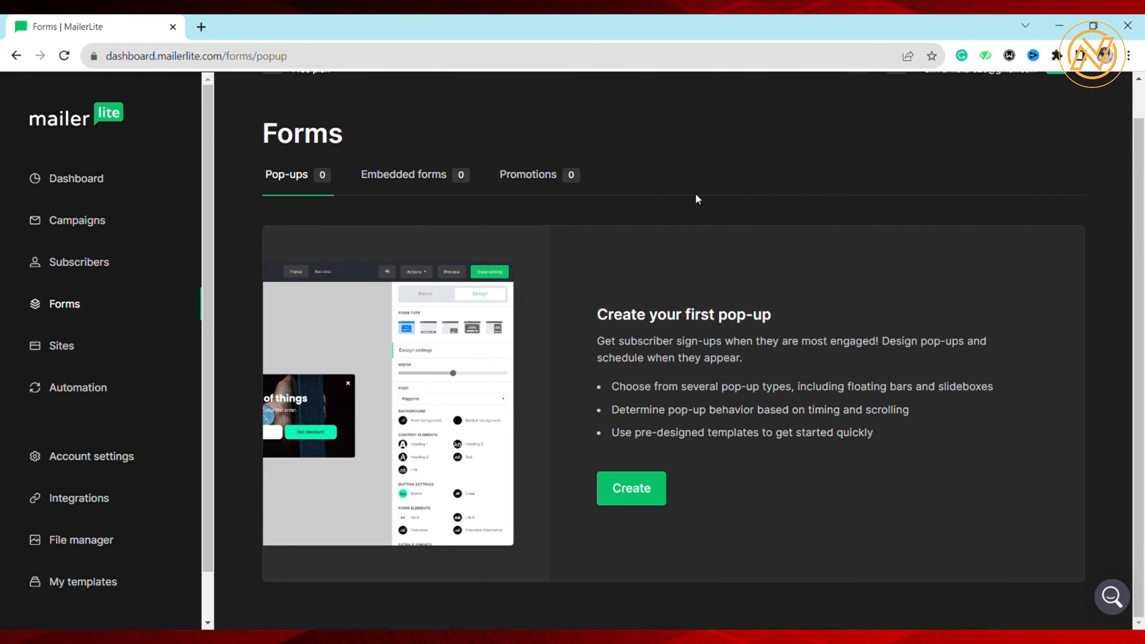
click(621, 498)
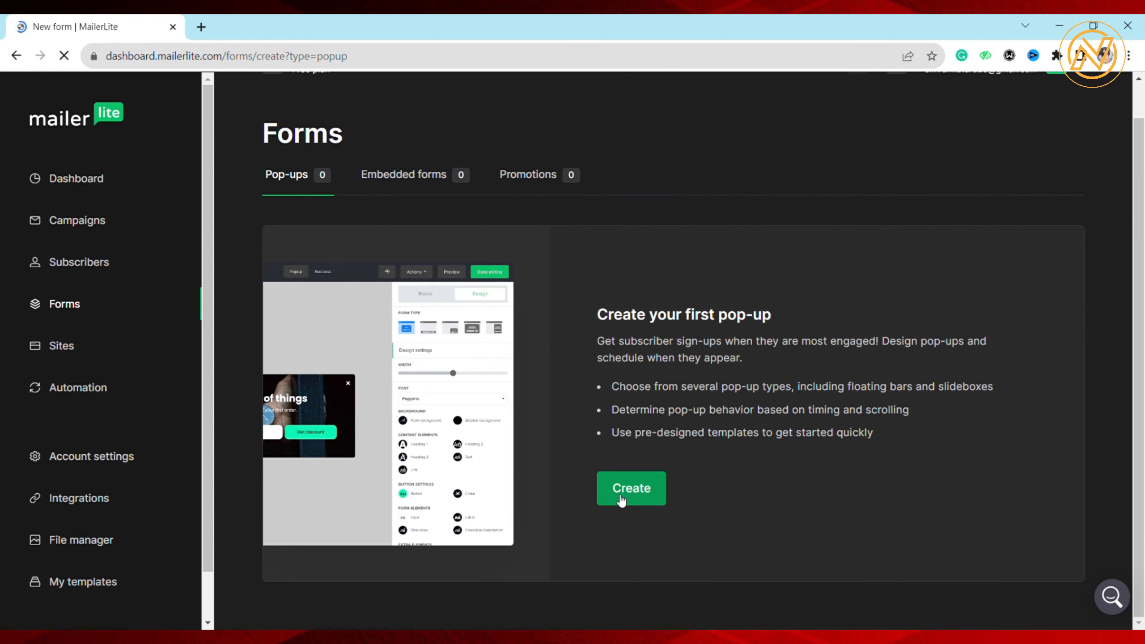
scroll(592, 314, down, 2)
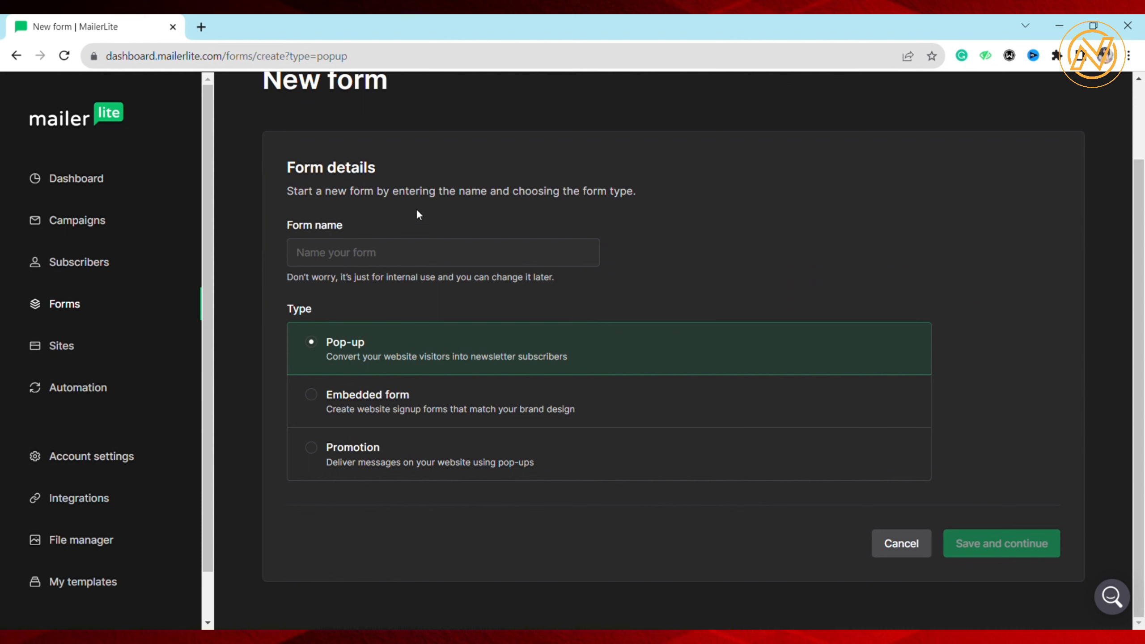
Open the Sites section to examine the landing page options
click(61, 345)
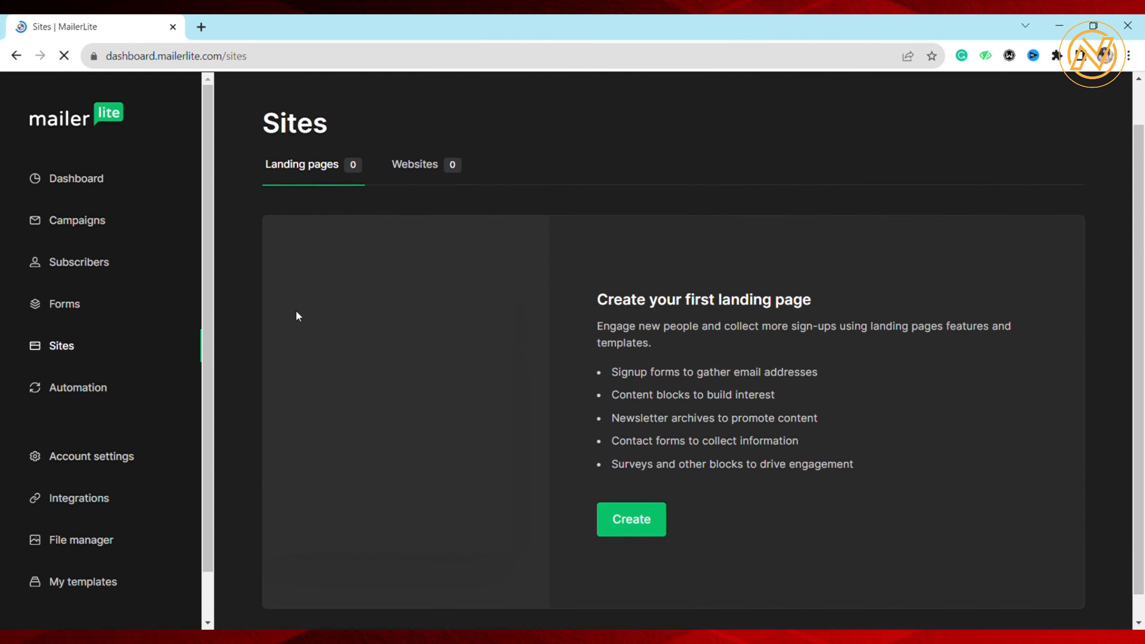